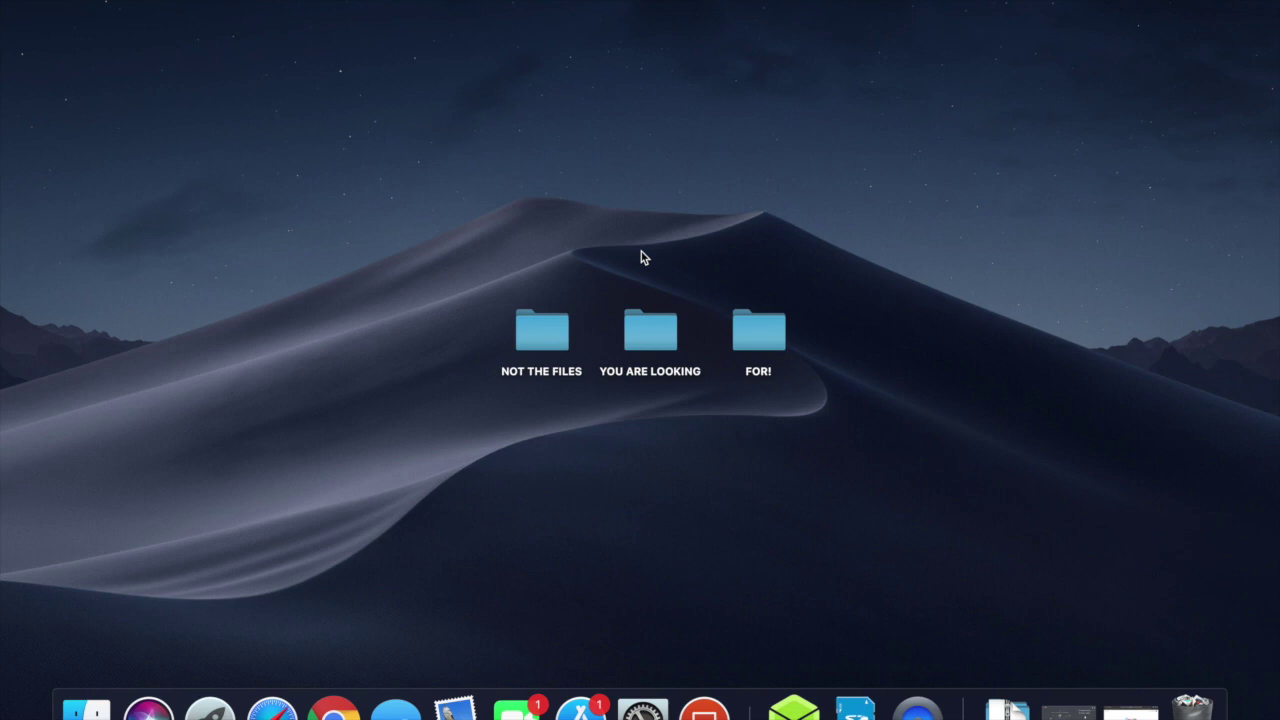
Google 'openhabian v1.5' in Safari and open its GitHub releases page.
left_click(272, 706)
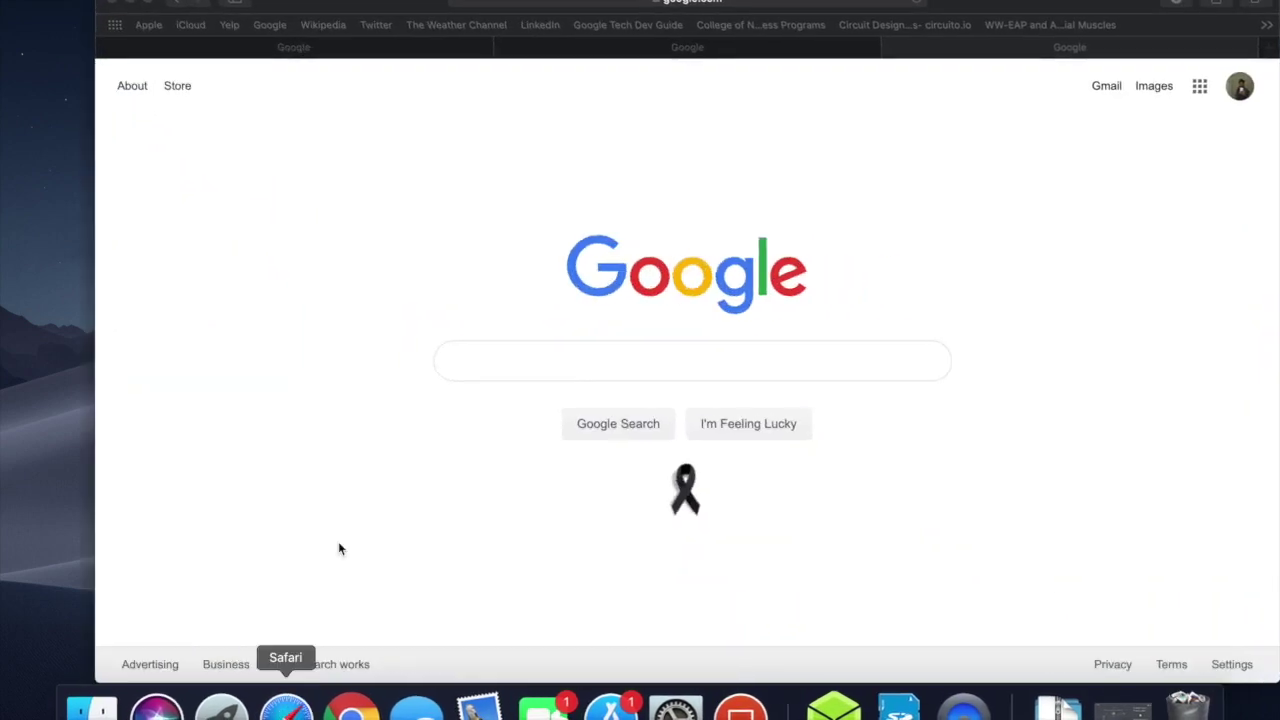
type("openhabian")
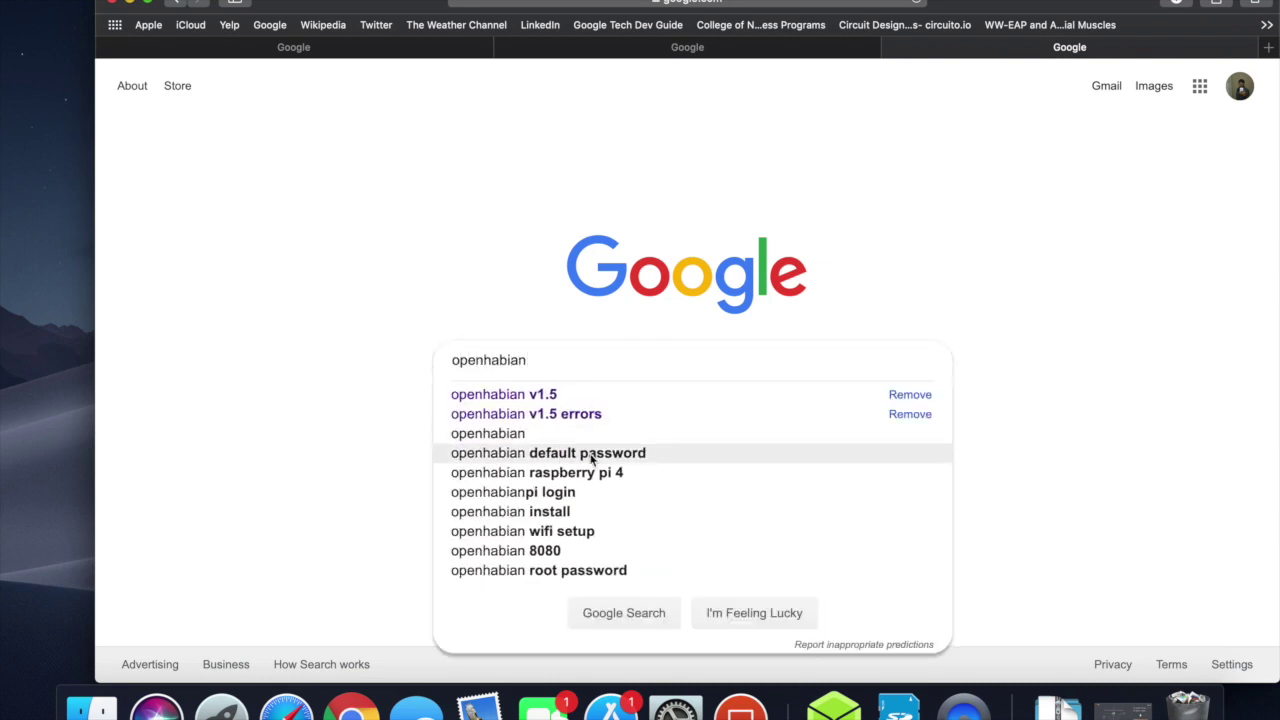
left_click(614, 396)
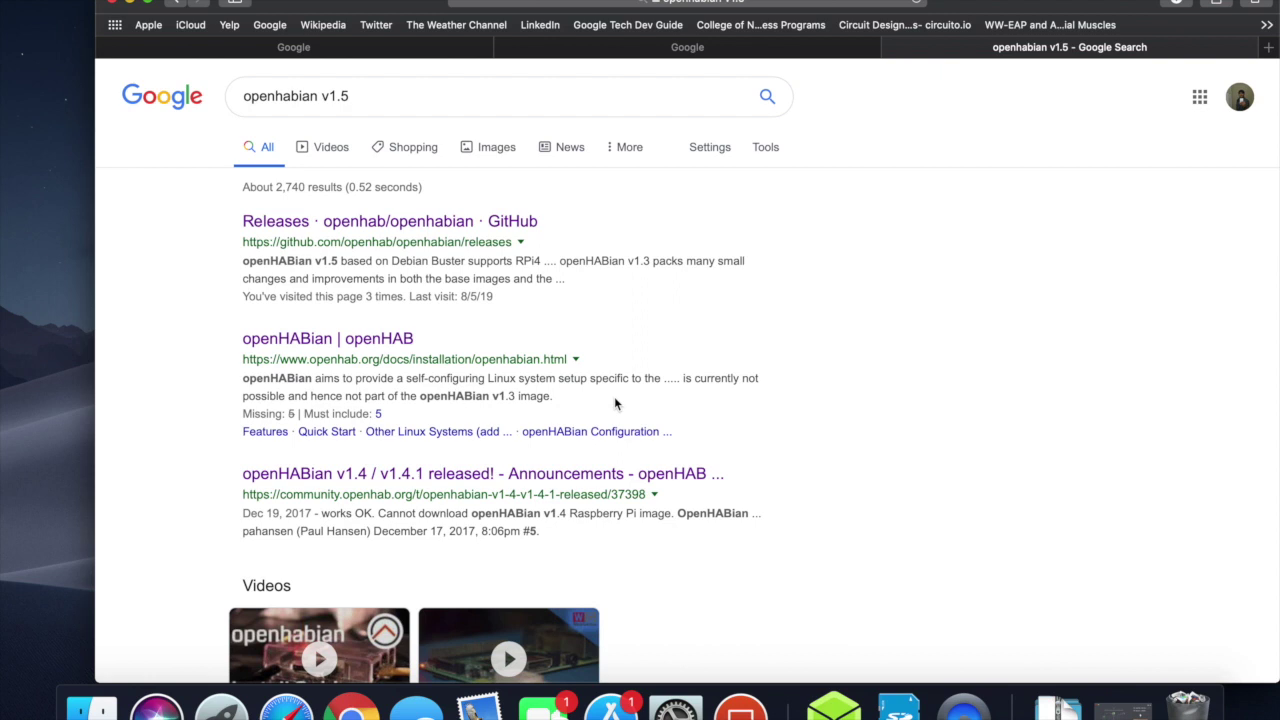
left_click(469, 220)
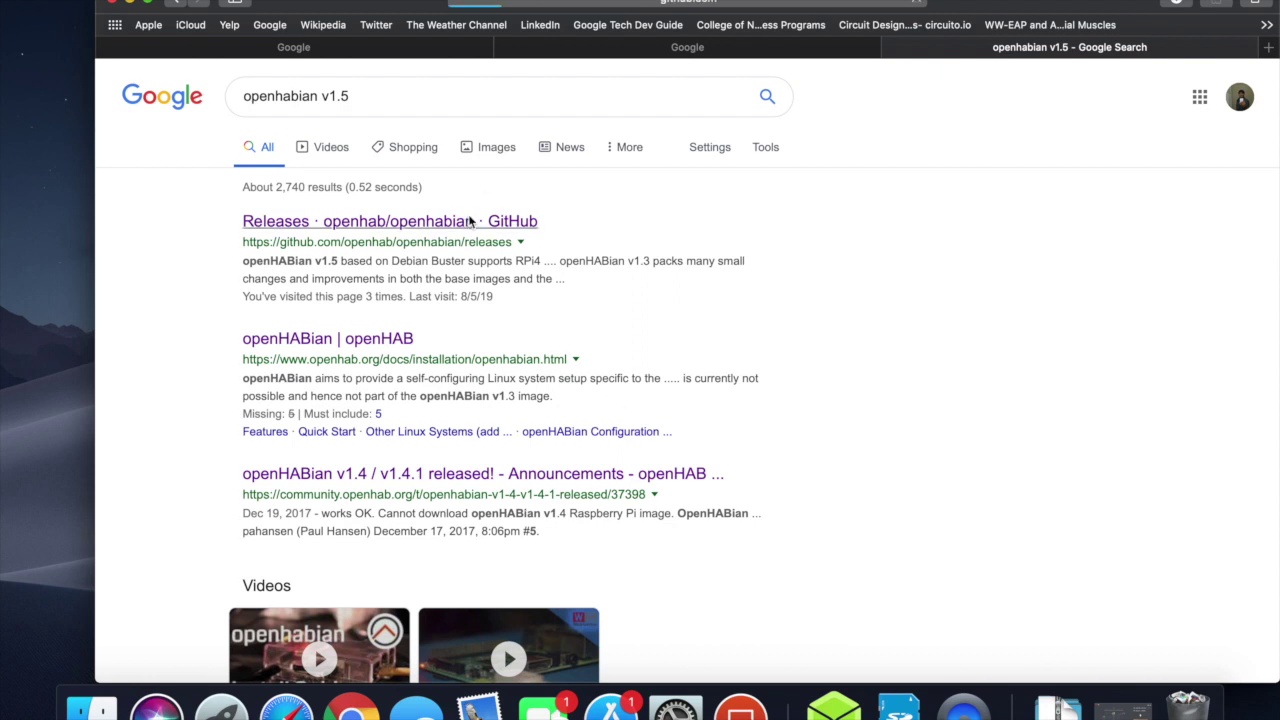
Download the openHABian .img.xz image, move its tab to first position, and show the middle tab.
scroll(495, 487, "down", 5)
scroll(495, 487, "down", 5)
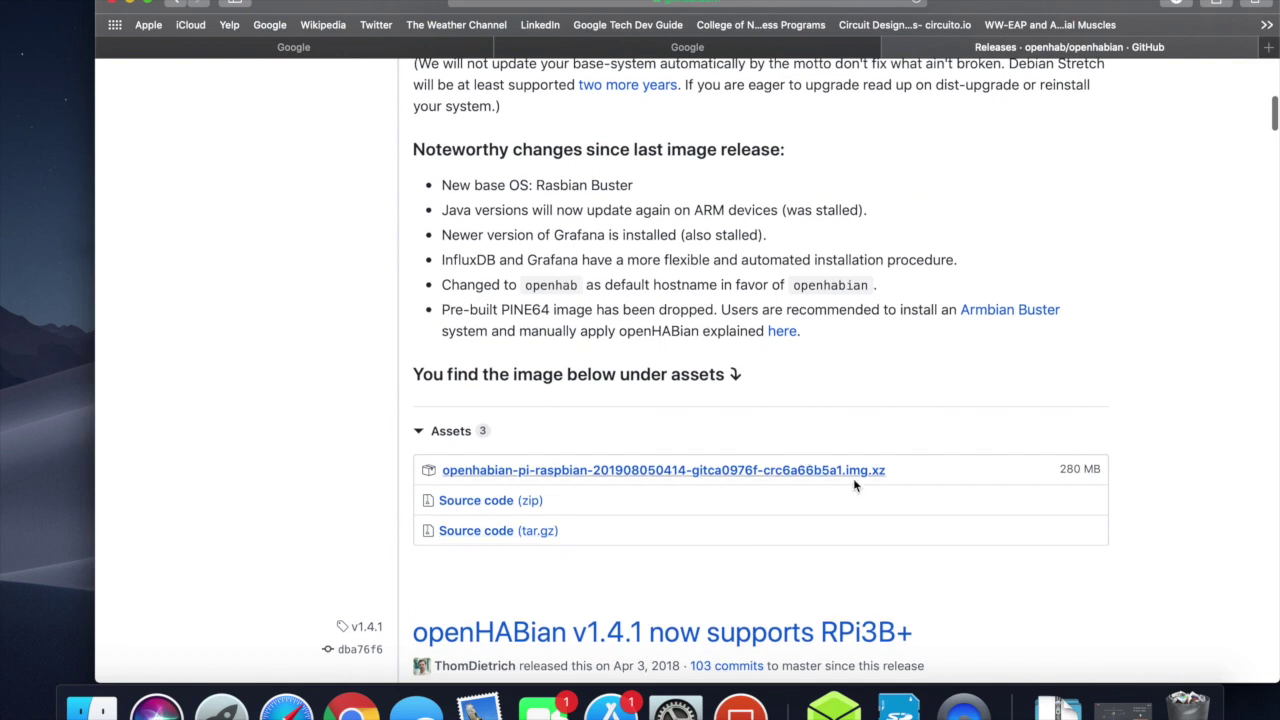
left_click(836, 476)
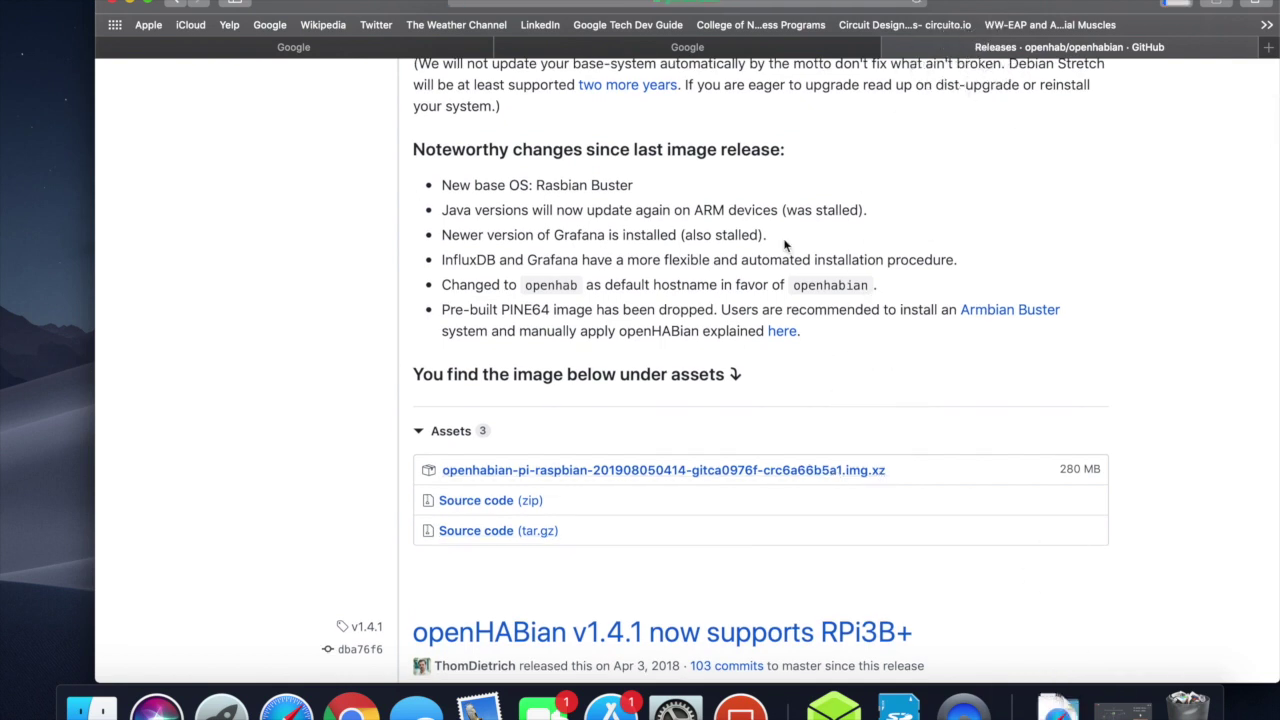
left_click_drag(995, 52, 394, 65)
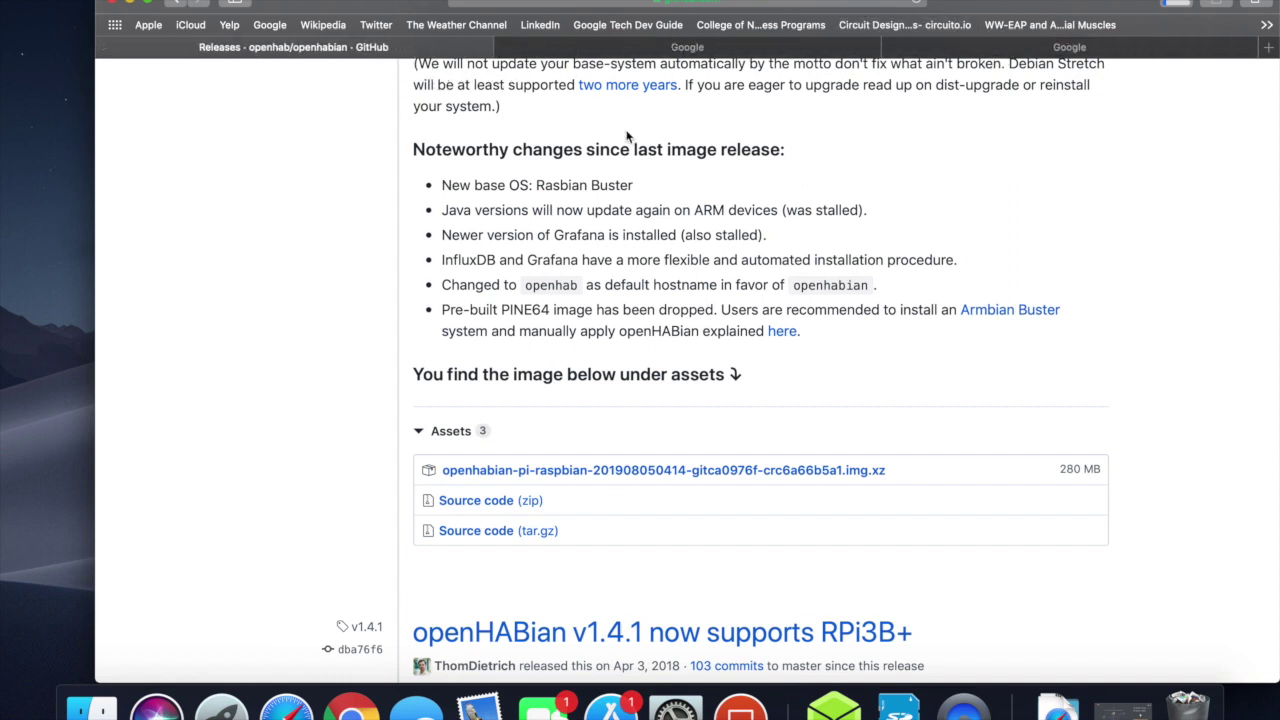
left_click(727, 48)
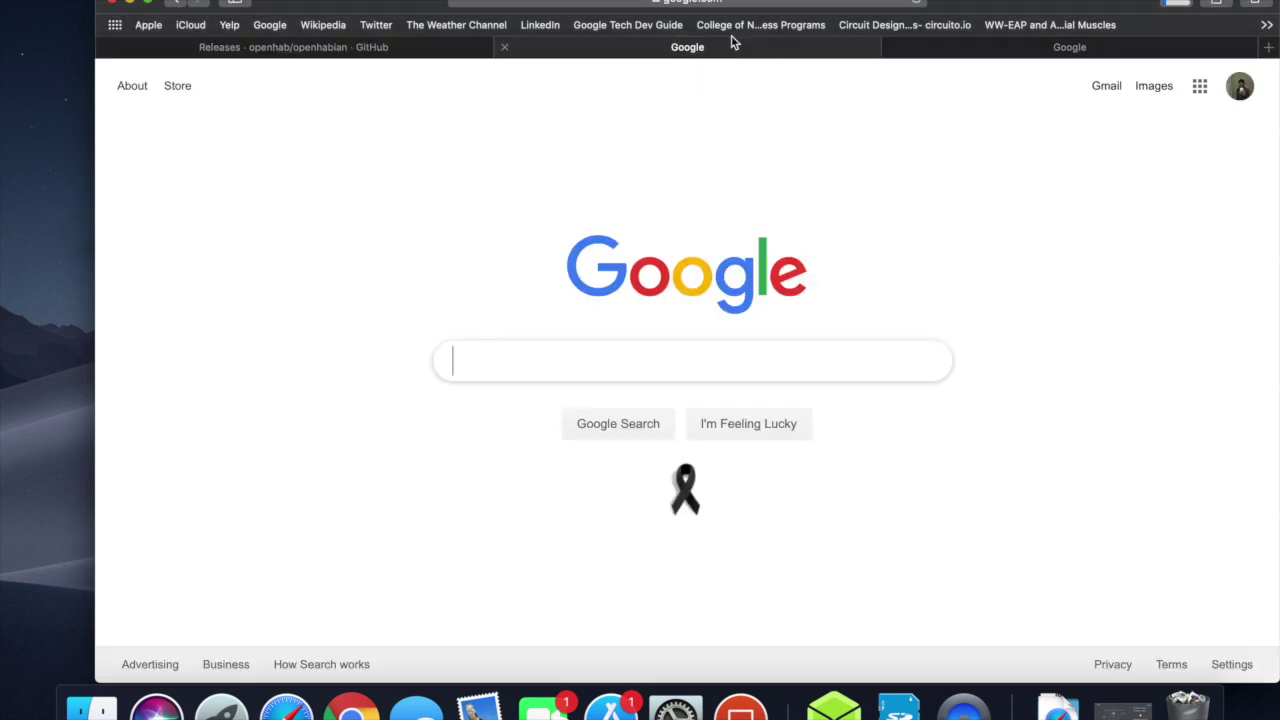
Load balena.io/etcher, review the Etcher v1.5.52 download options, then switch to the last Google tab.
left_click(762, 8)
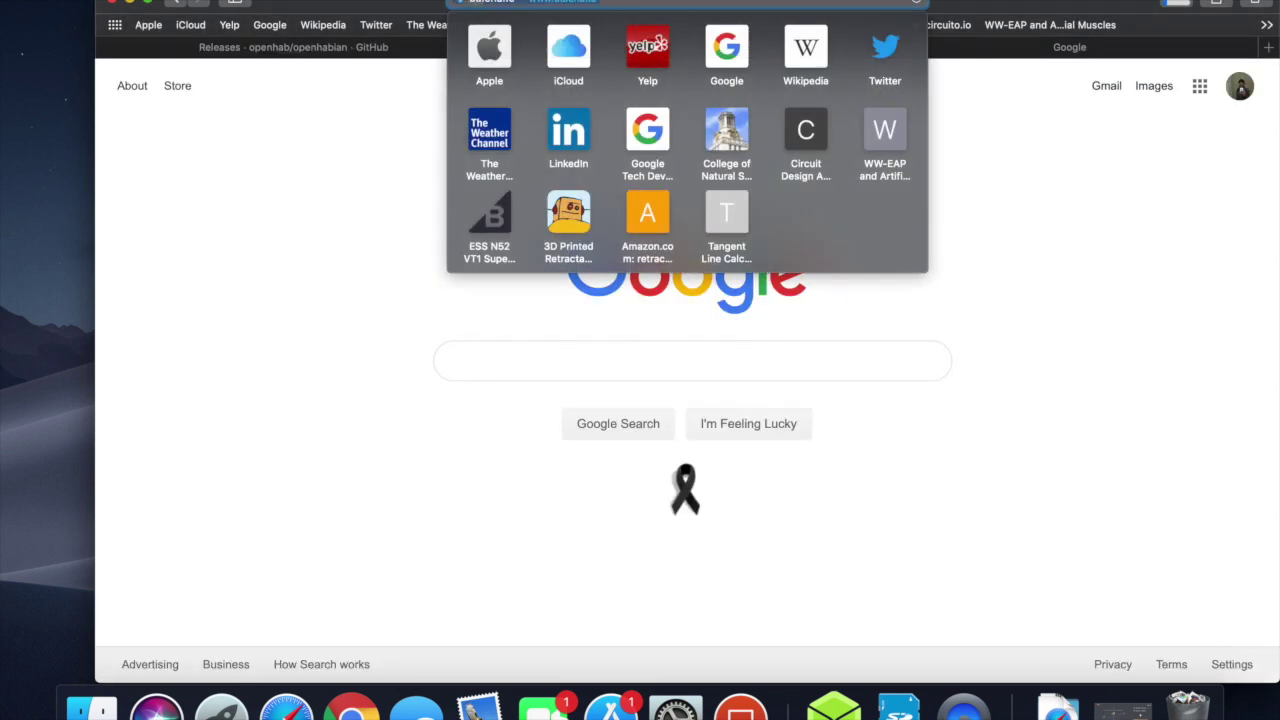
type("balena")
left_click(685, 57)
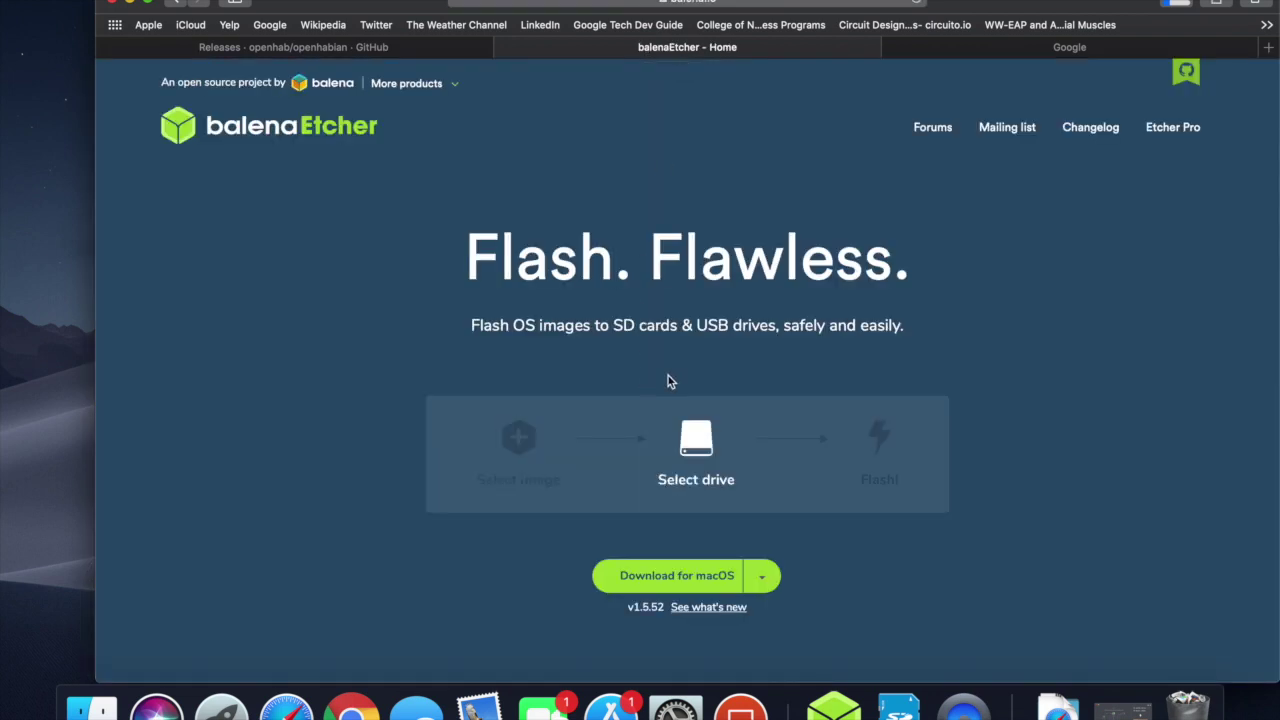
scroll(697, 383, "down", 3)
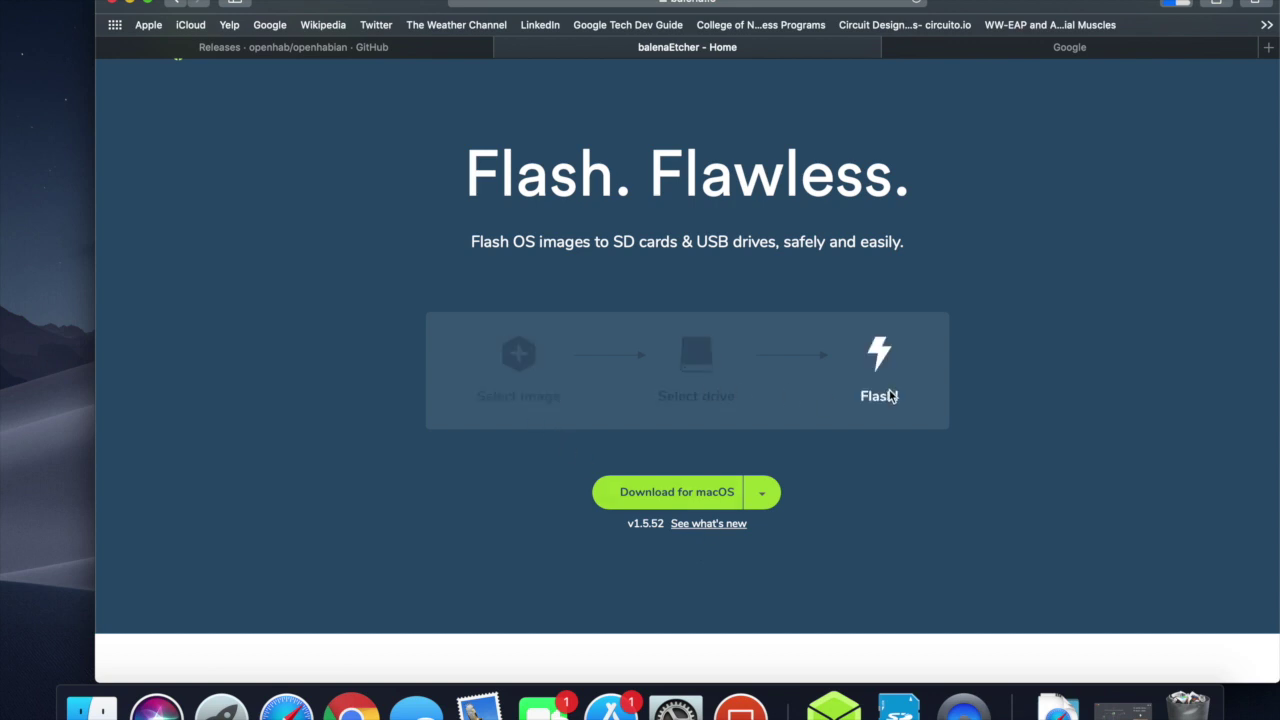
left_click(768, 495)
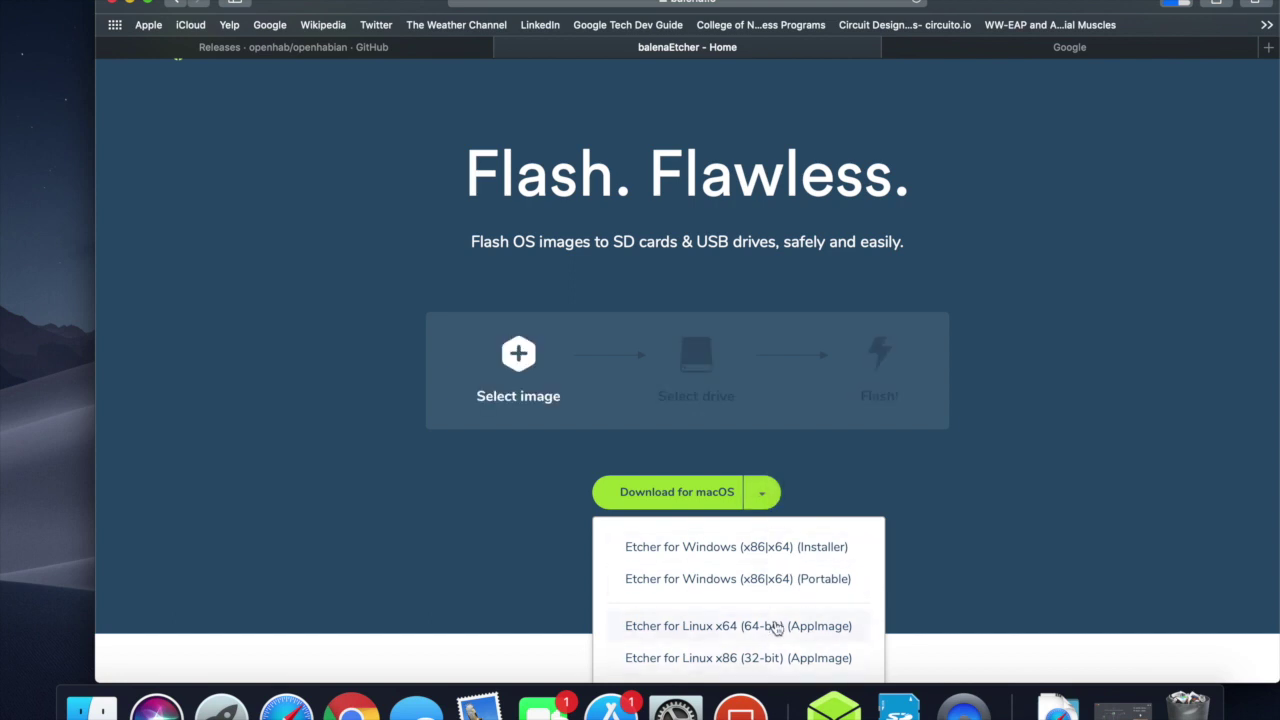
left_click(766, 492)
scroll(851, 476, "up", 2)
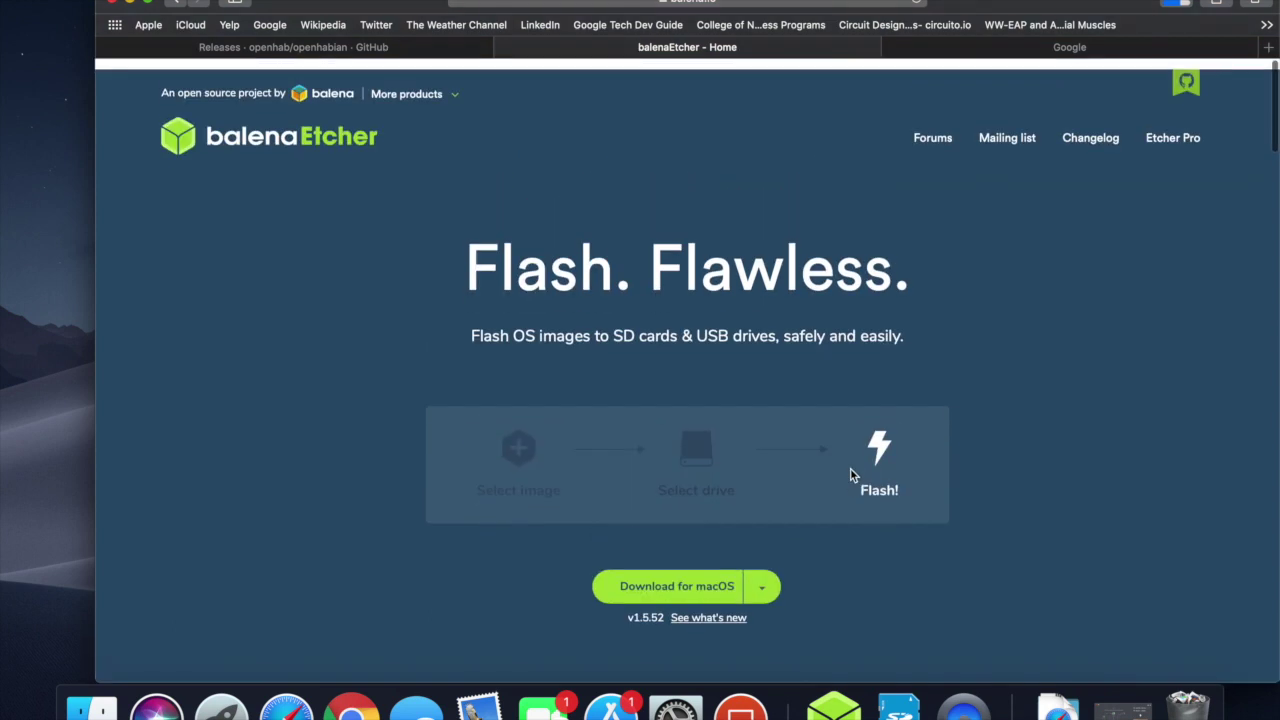
left_click(991, 55)
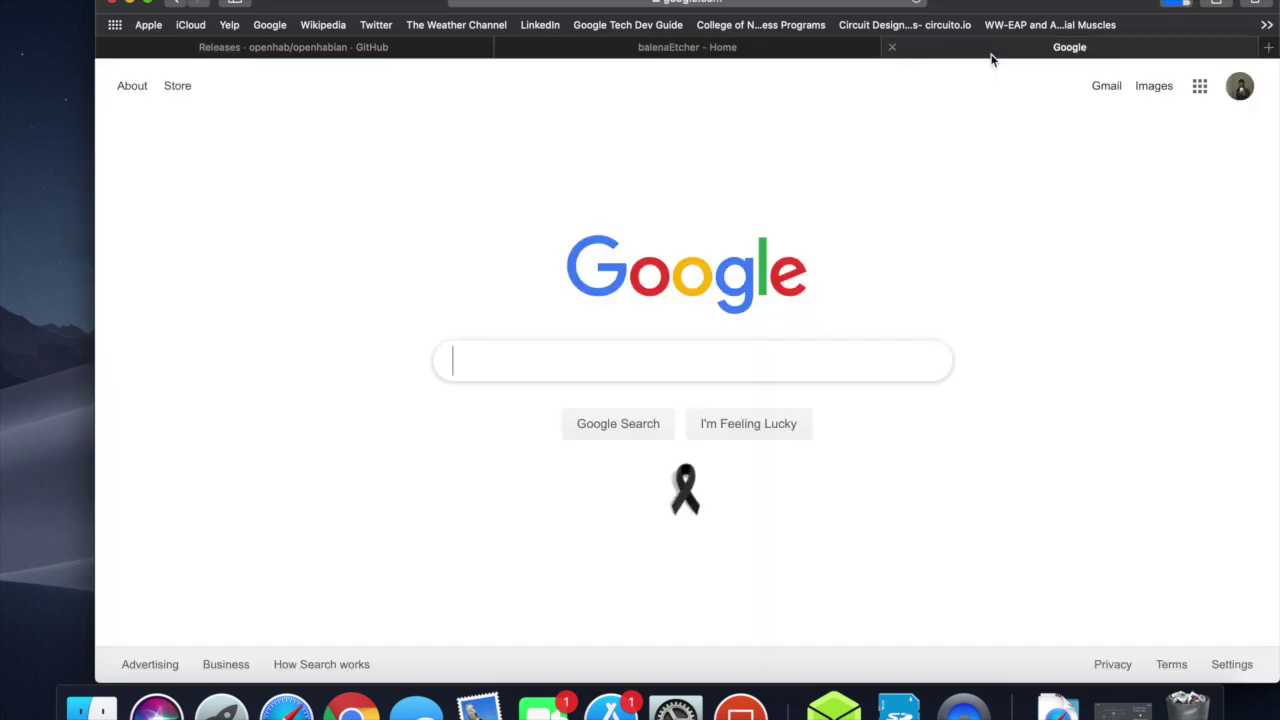
Search 'sandisk sd card formatter' and open SanDisk's SD Formatter article.
left_click(794, 4)
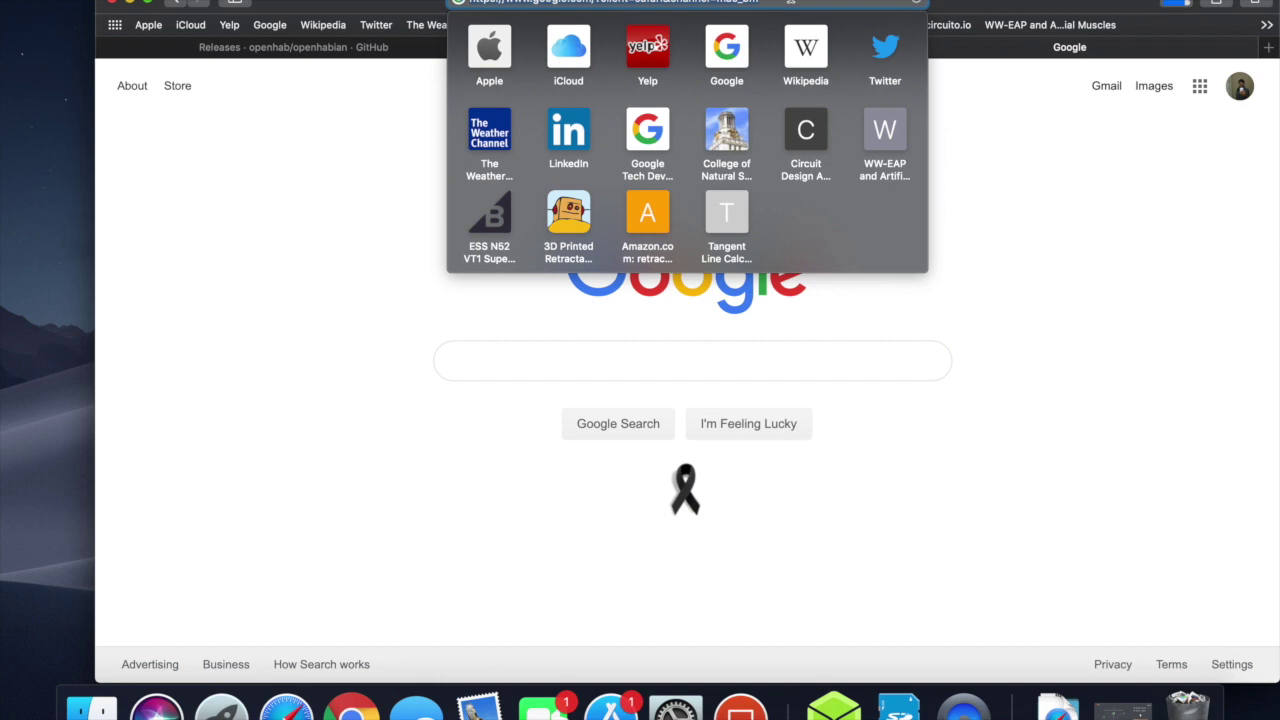
type("sandisk")
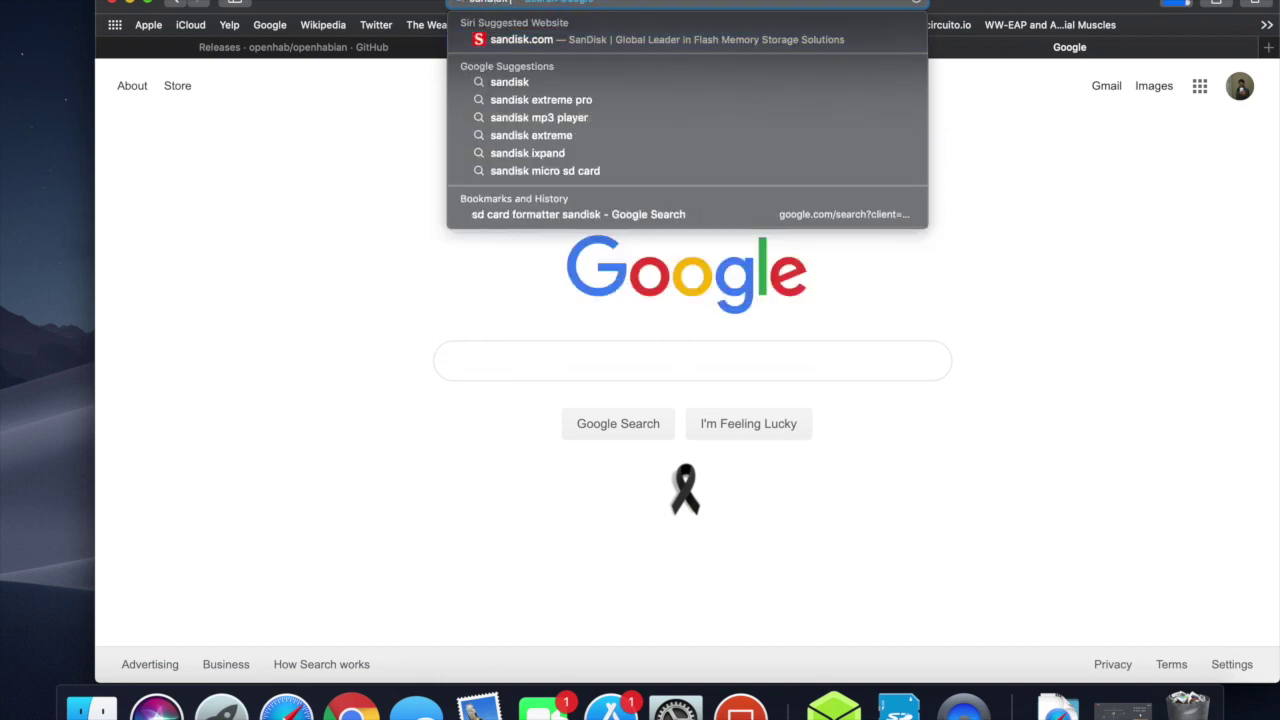
type(" sd")
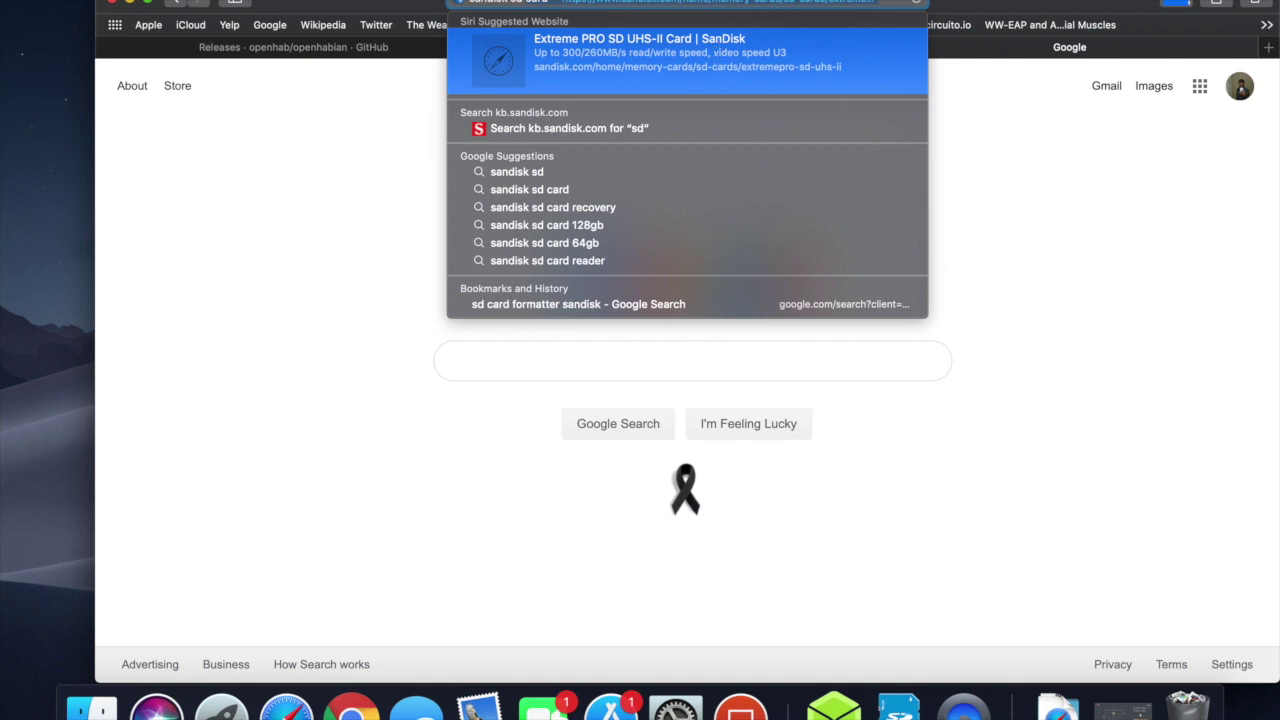
type(" card forma")
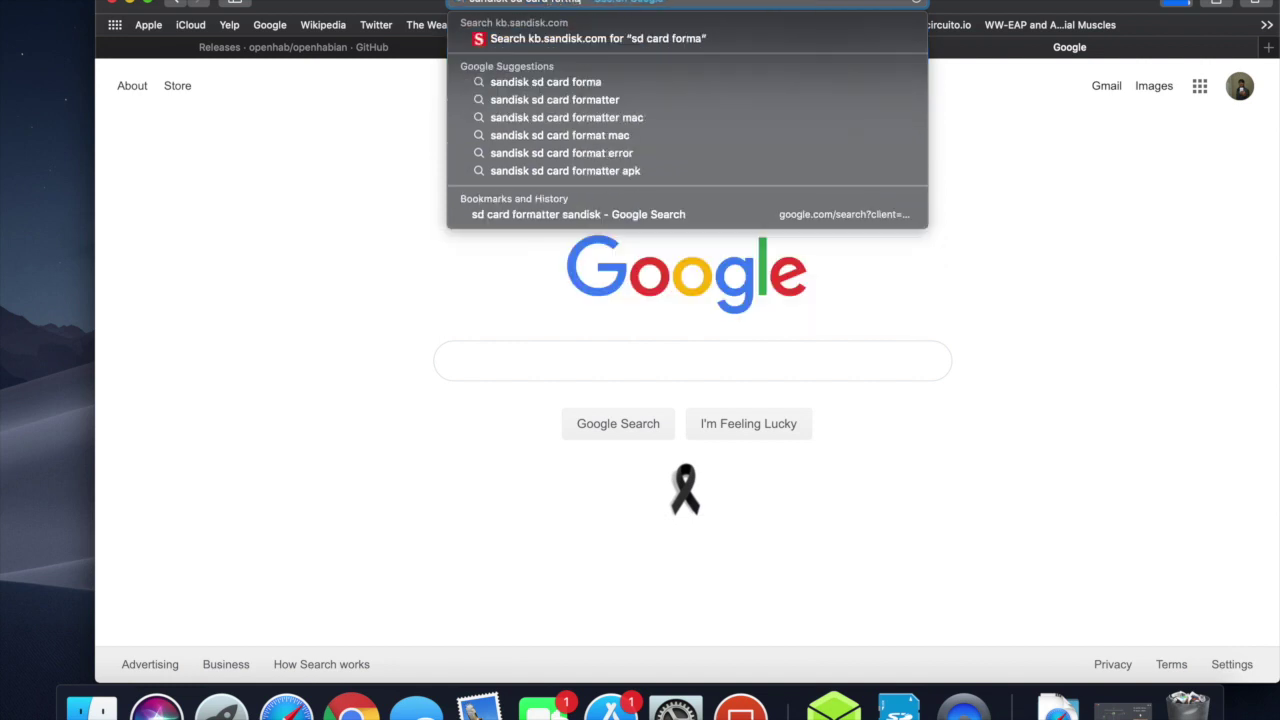
type("tter")
key("Return")
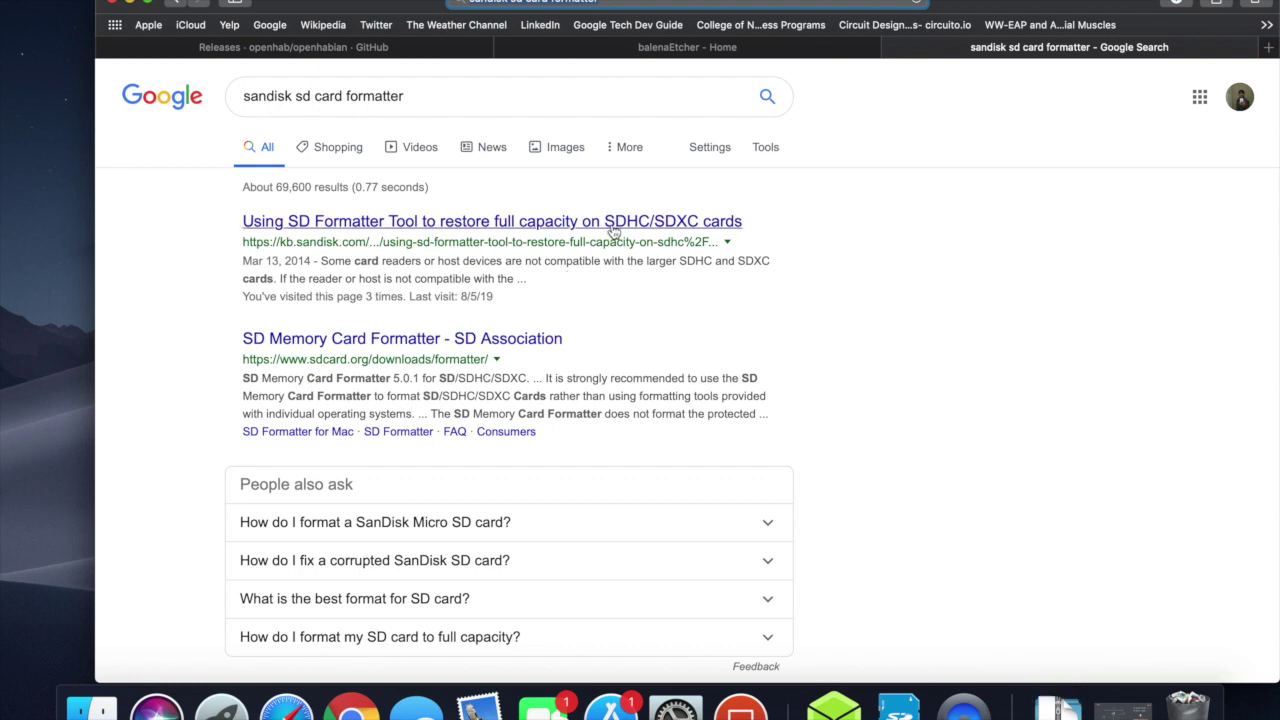
left_click(612, 224)
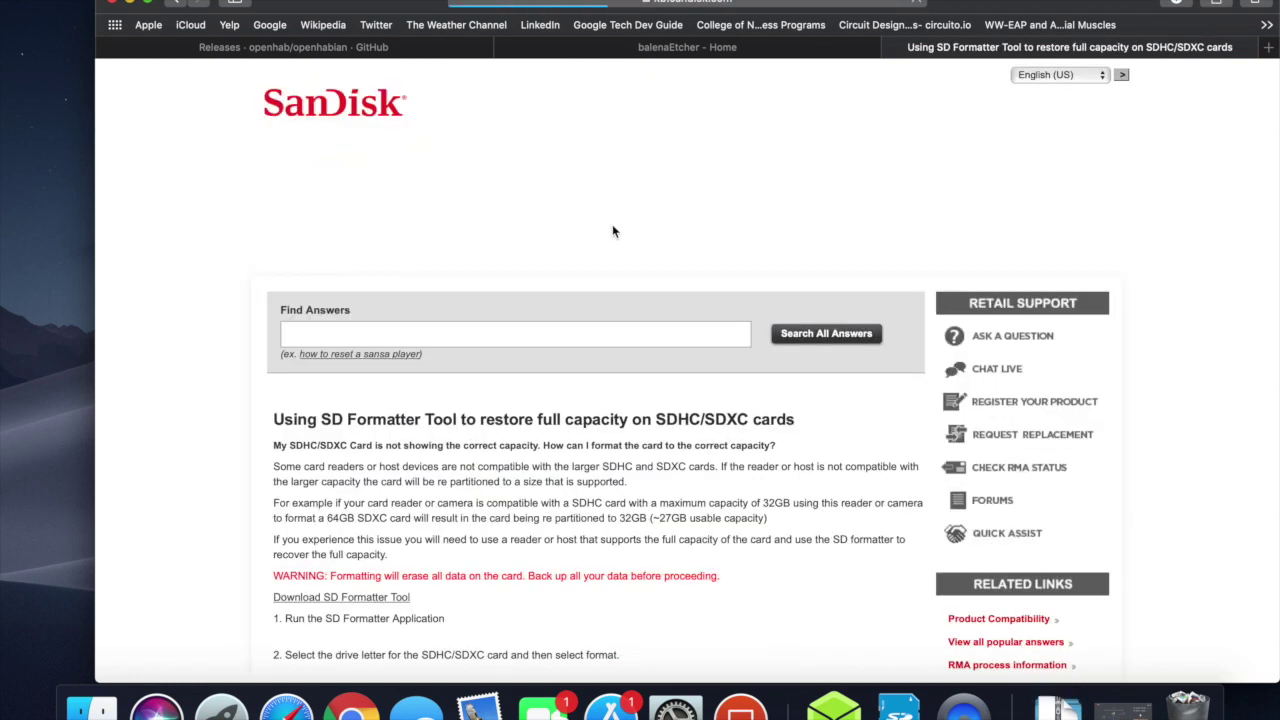
Follow the article to the SD Memory Card Formatter 5.0.1 page and scroll to its Windows/Mac downloads.
scroll(542, 566, "down", 5)
scroll(542, 568, "down", 1)
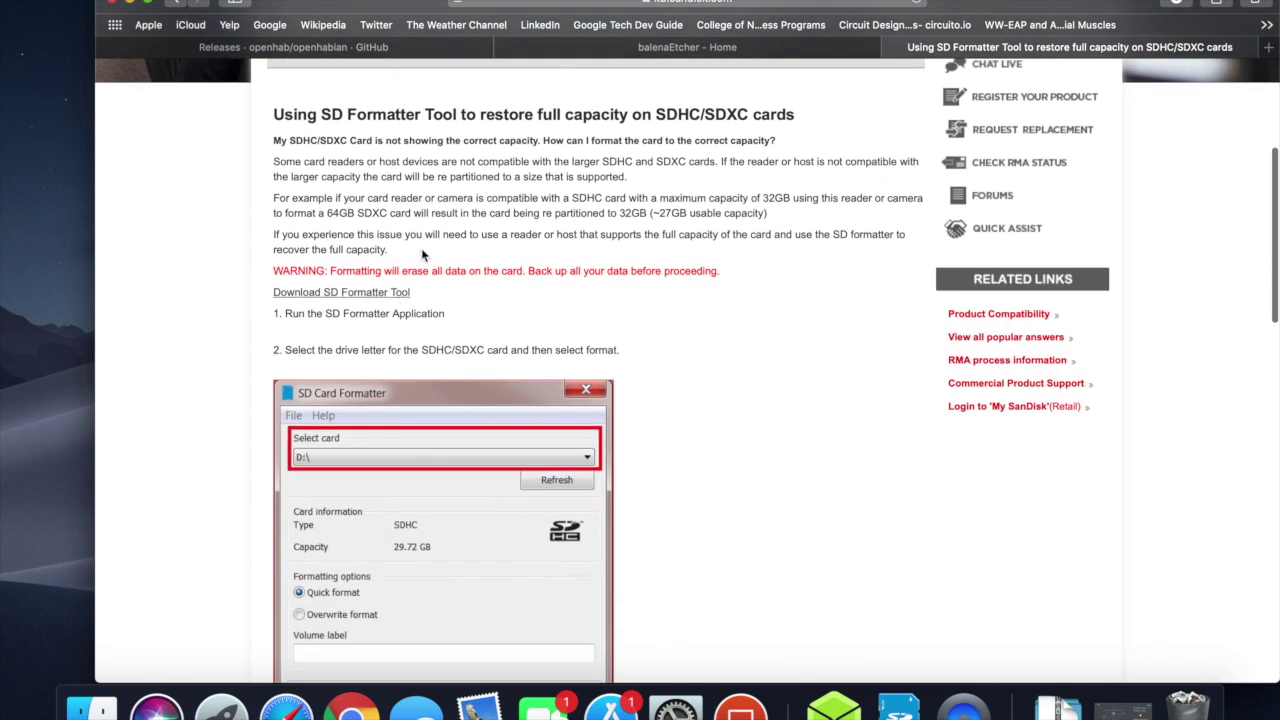
left_click(407, 297)
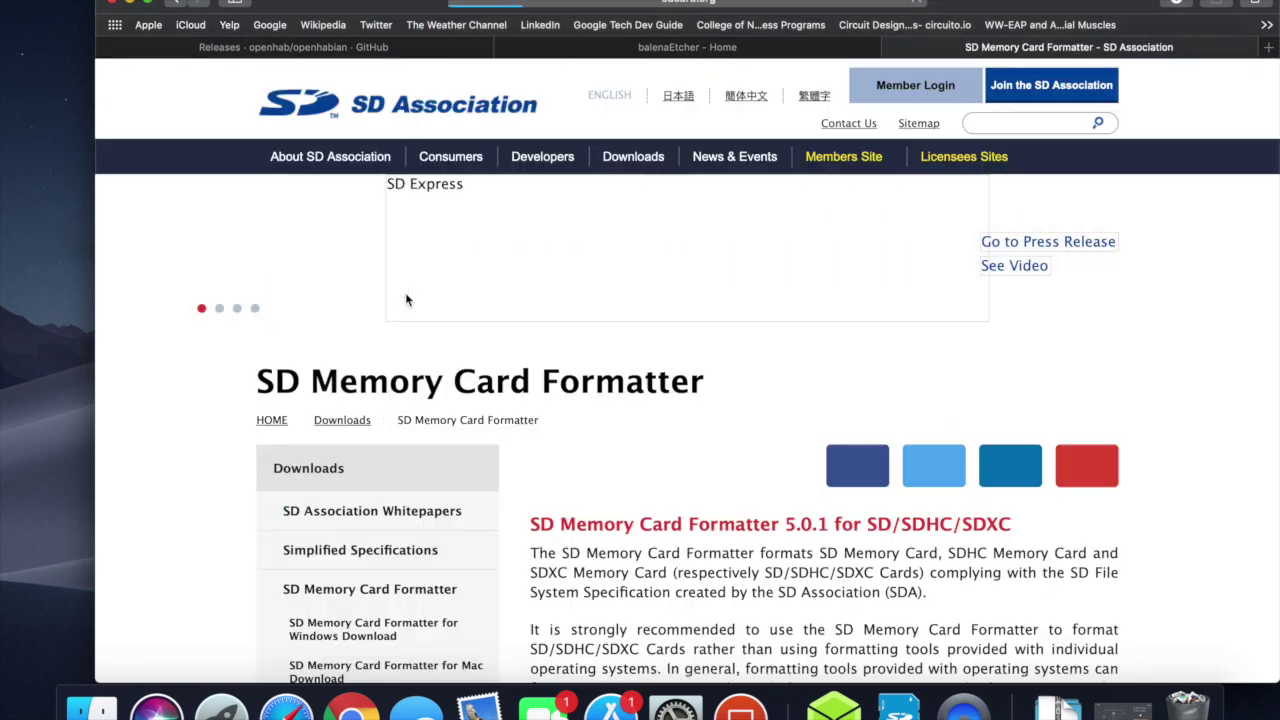
scroll(641, 552, "down", 10)
scroll(641, 552, "down", 5)
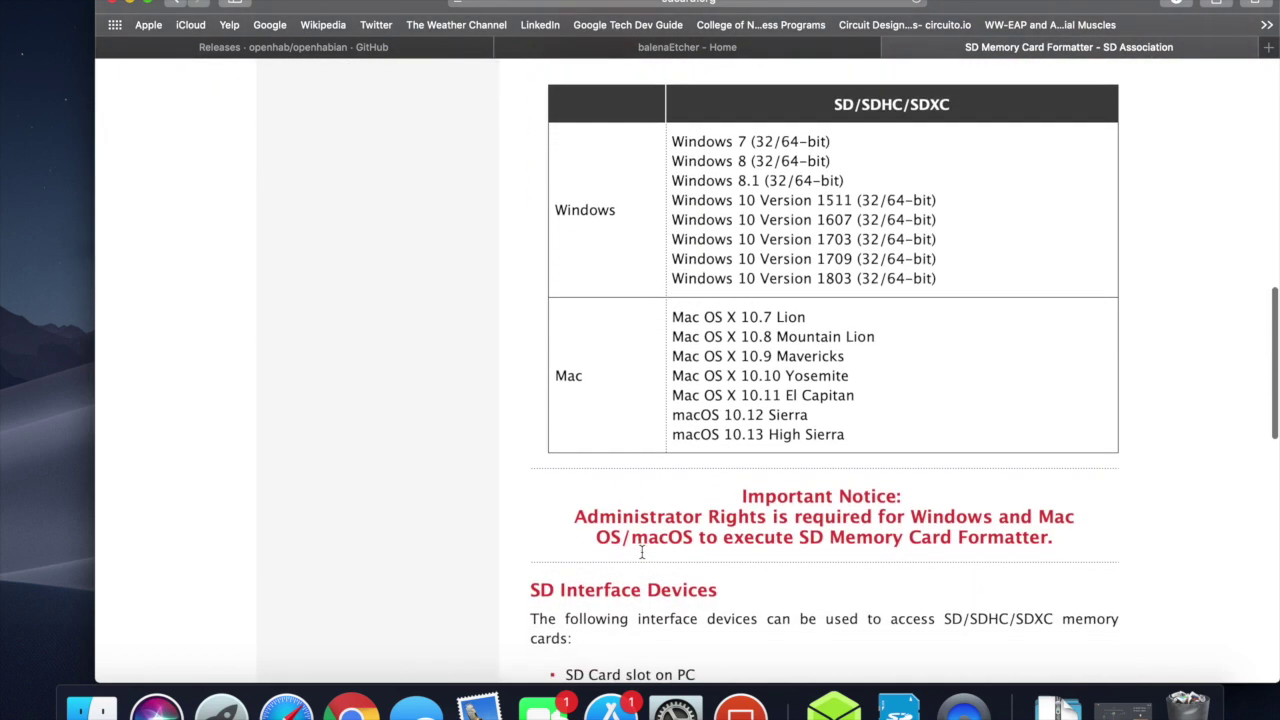
scroll(765, 278, "up", 4)
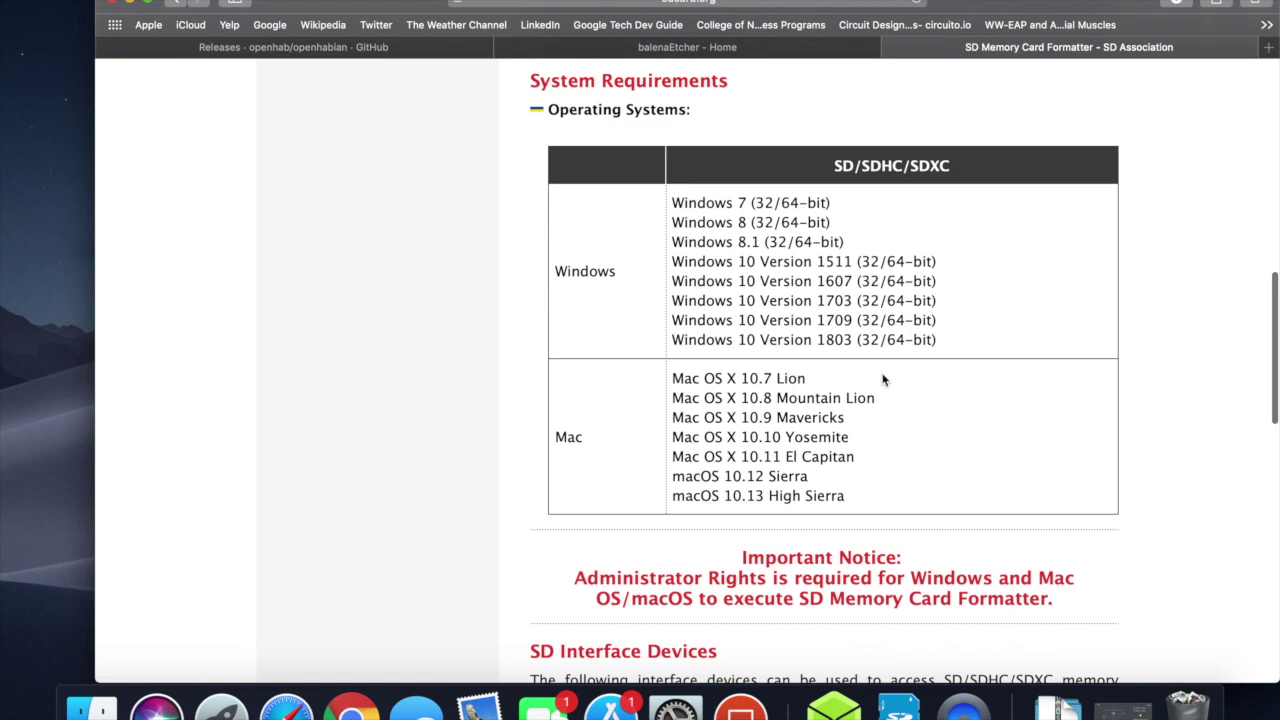
scroll(1070, 565, "down", 5)
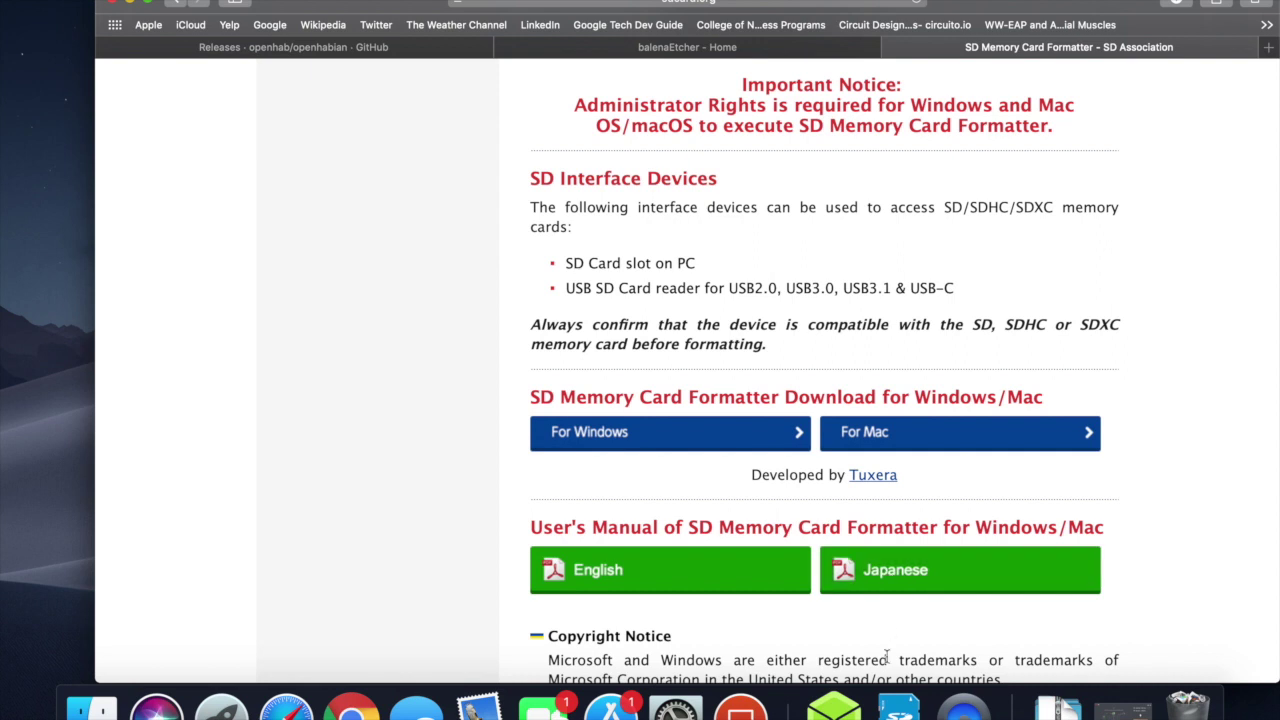
Open SD Card Formatter, confirm the 31.91 GB Generic MassStorageClass card is selected, and close it.
left_click(899, 703)
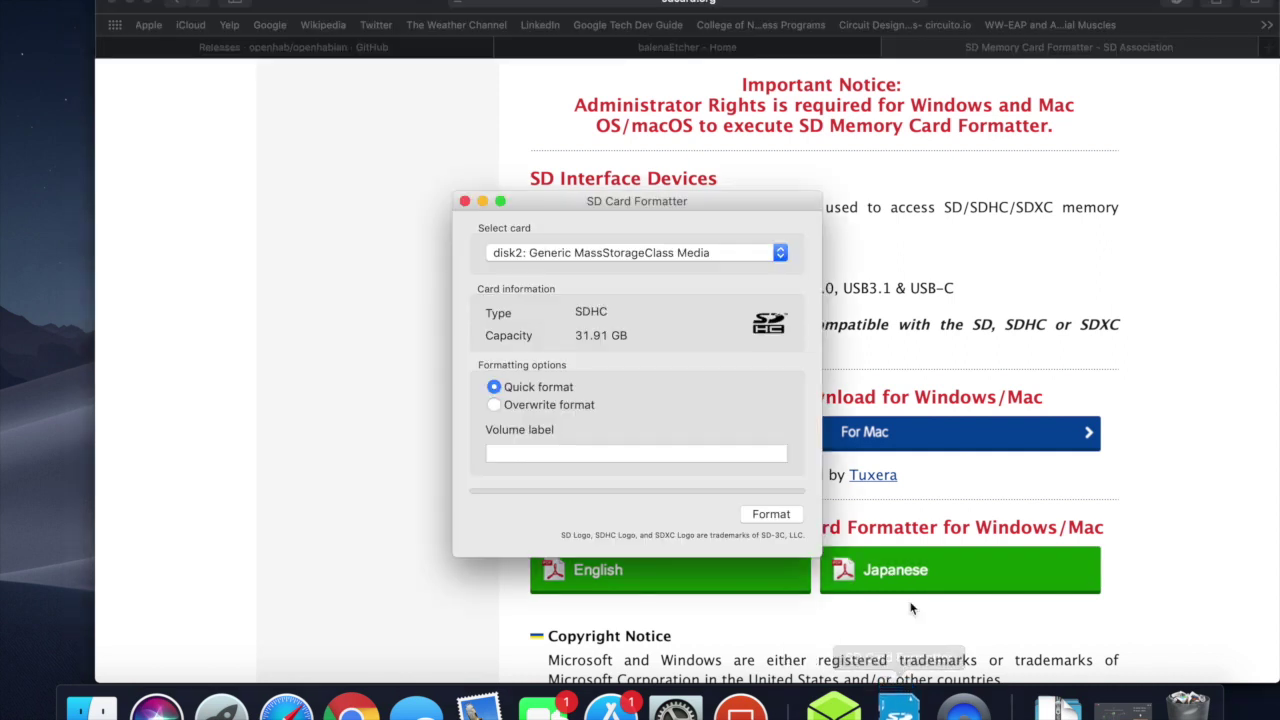
left_click(705, 257)
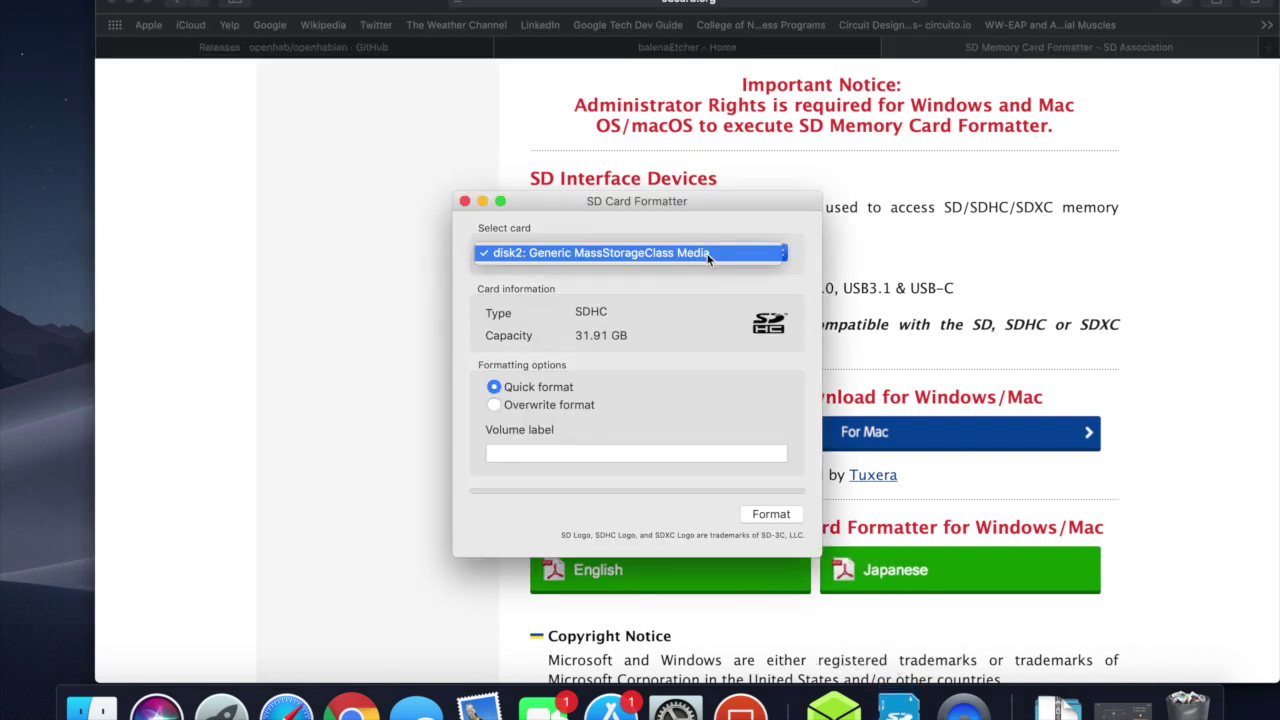
left_click(707, 258)
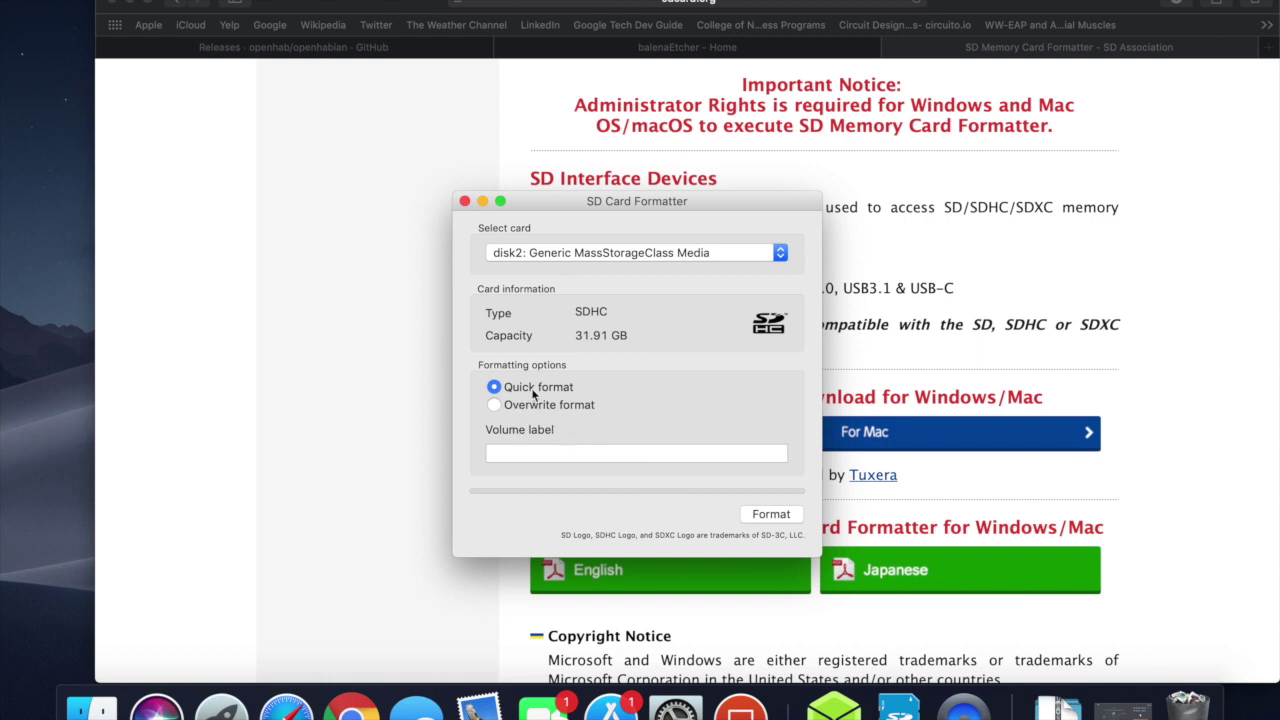
left_click(466, 202)
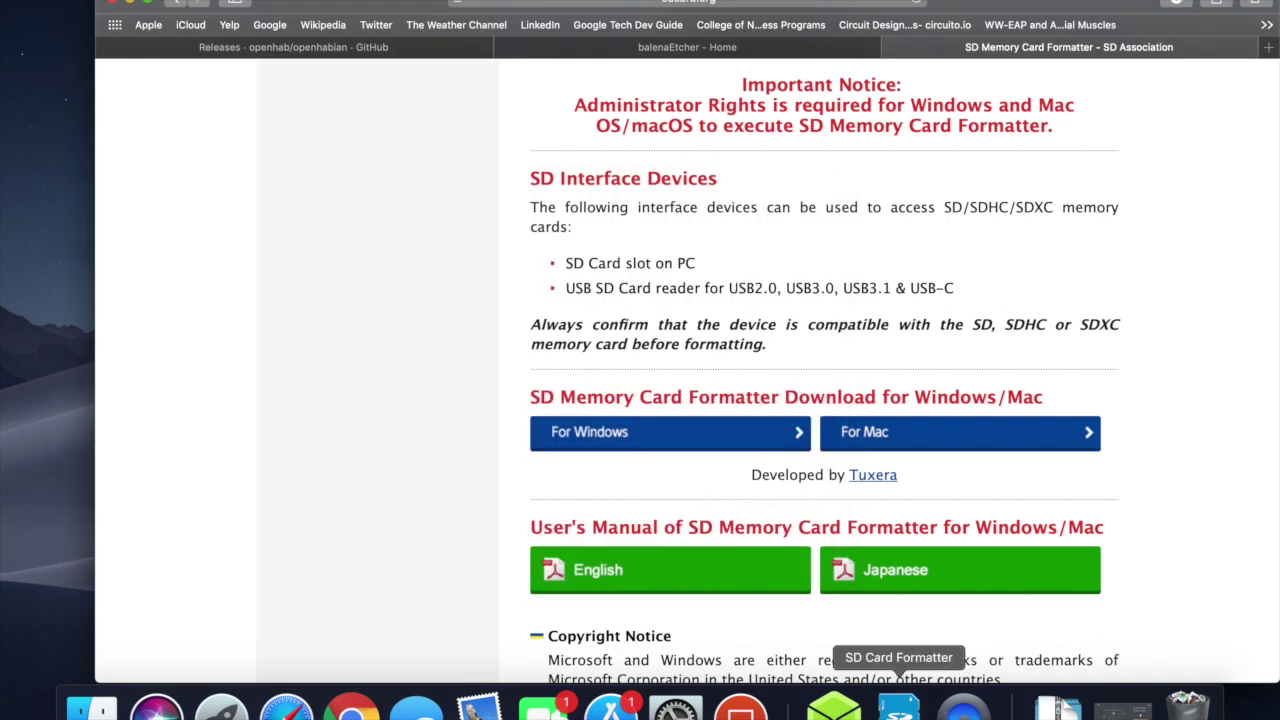
Reopen SD Card Formatter to recheck disk2, then return to balenaEtcher's 43% flashing progress.
left_click(899, 706)
left_click(719, 262)
left_click(720, 258)
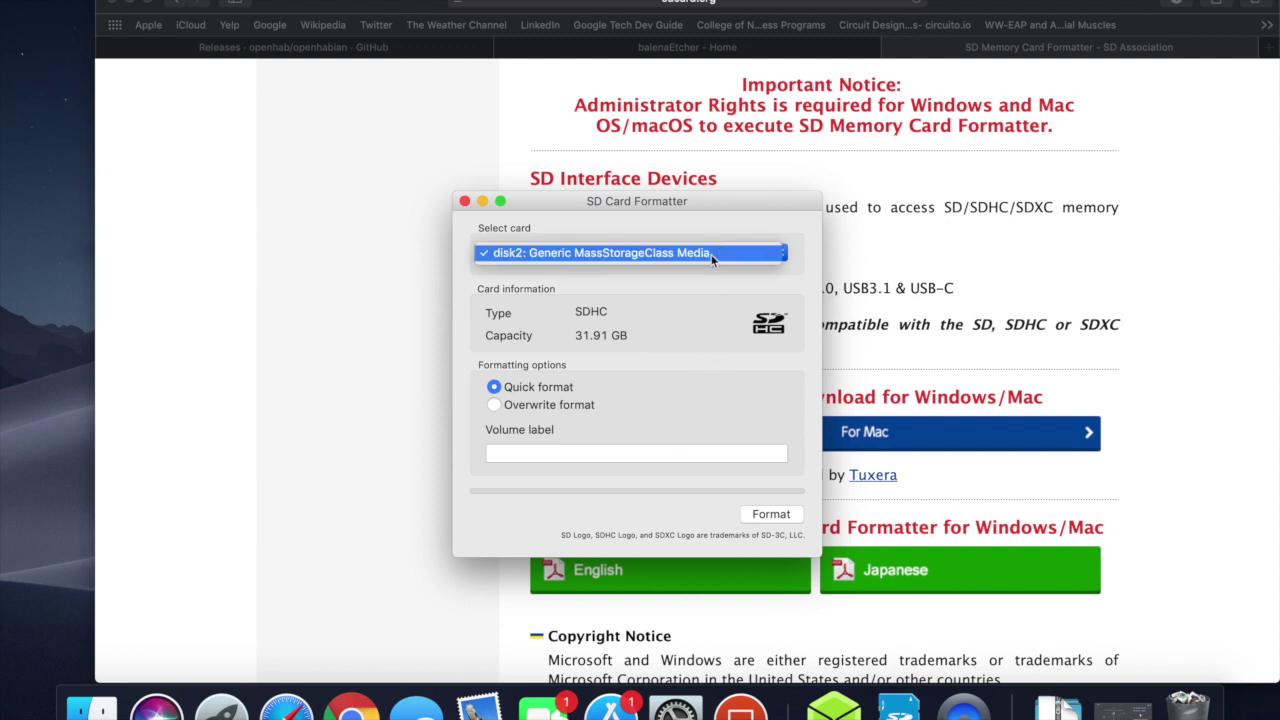
left_click(466, 201)
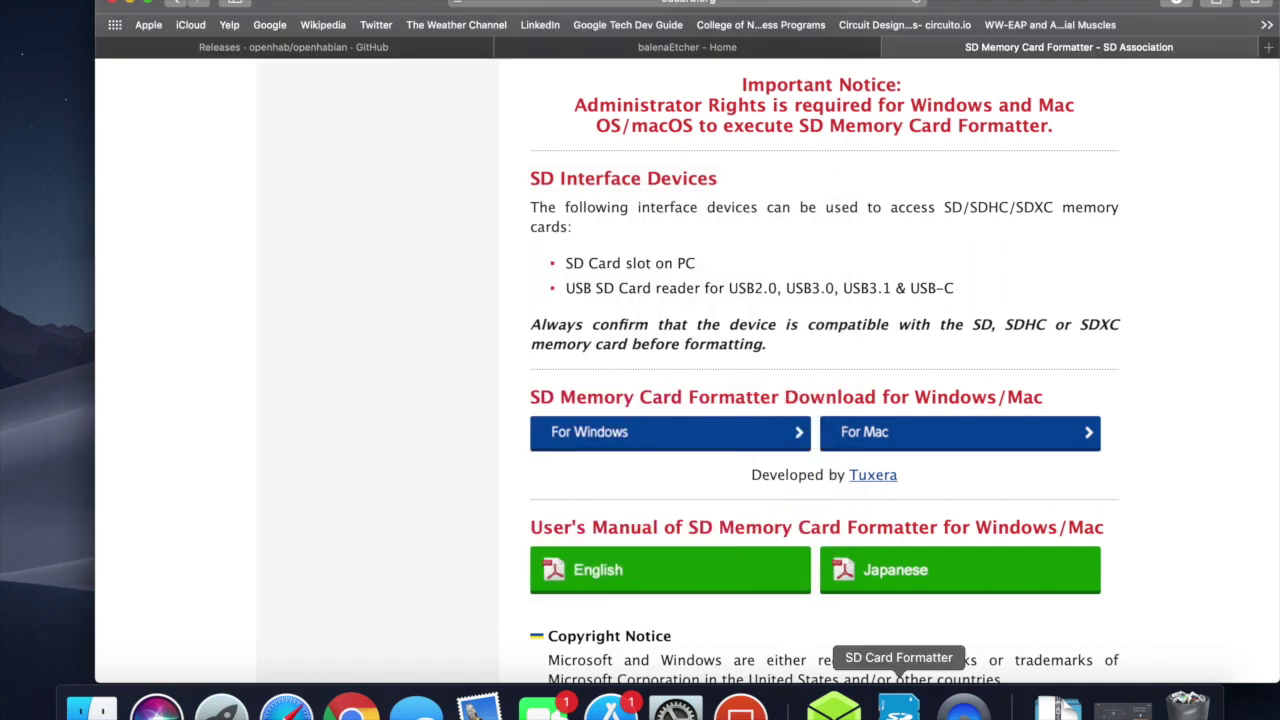
left_click(834, 700)
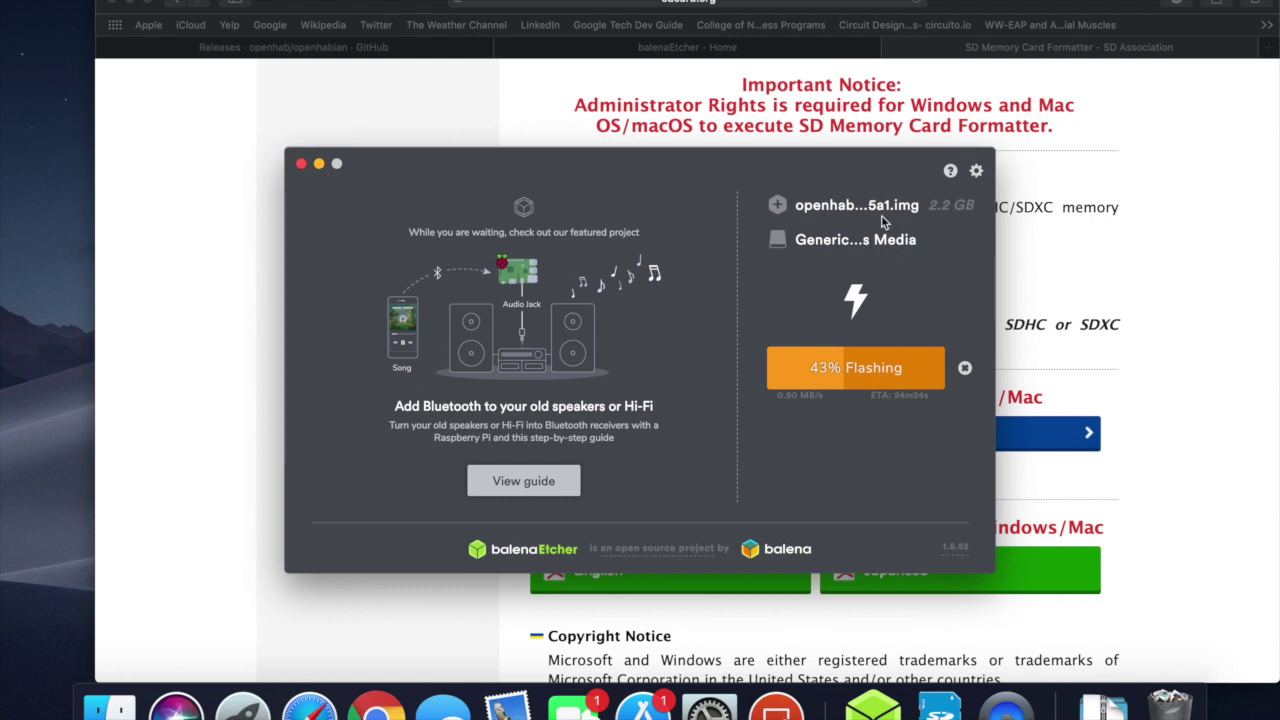
Glance at the balenaEtcher homepage tab in Safari, then return to Etcher's flashing progress.
left_click(758, 46)
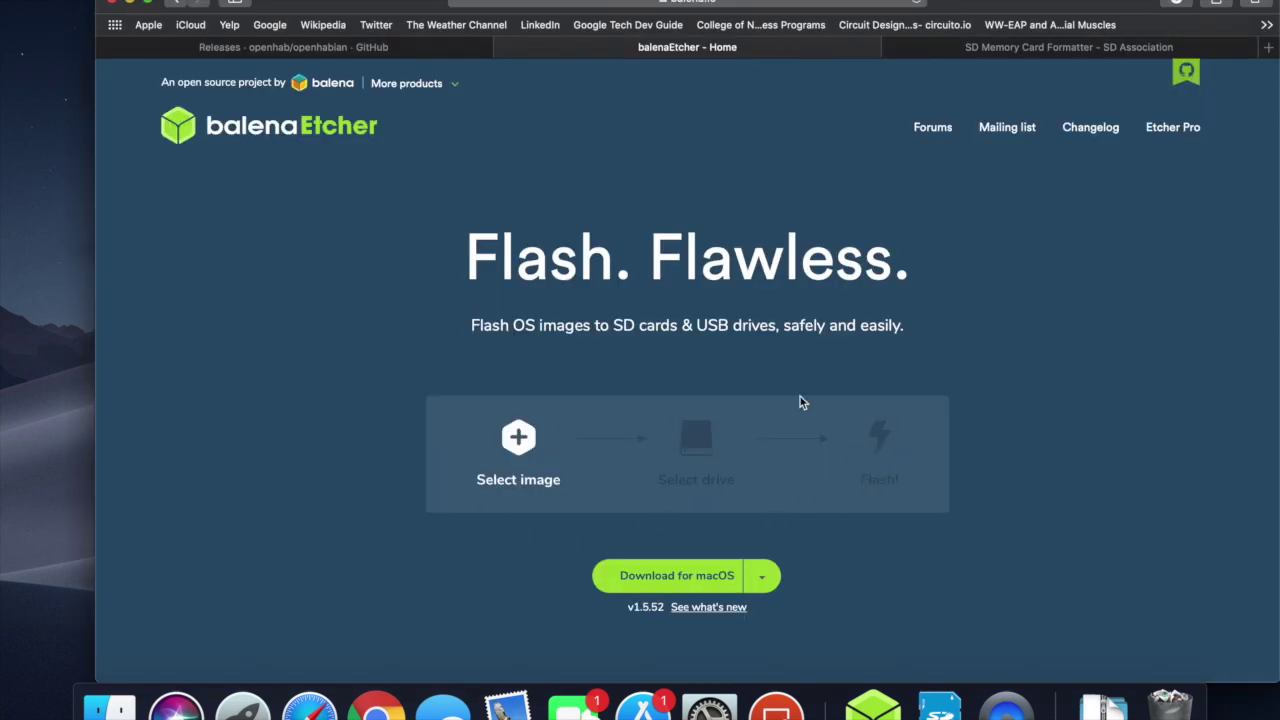
left_click(873, 708)
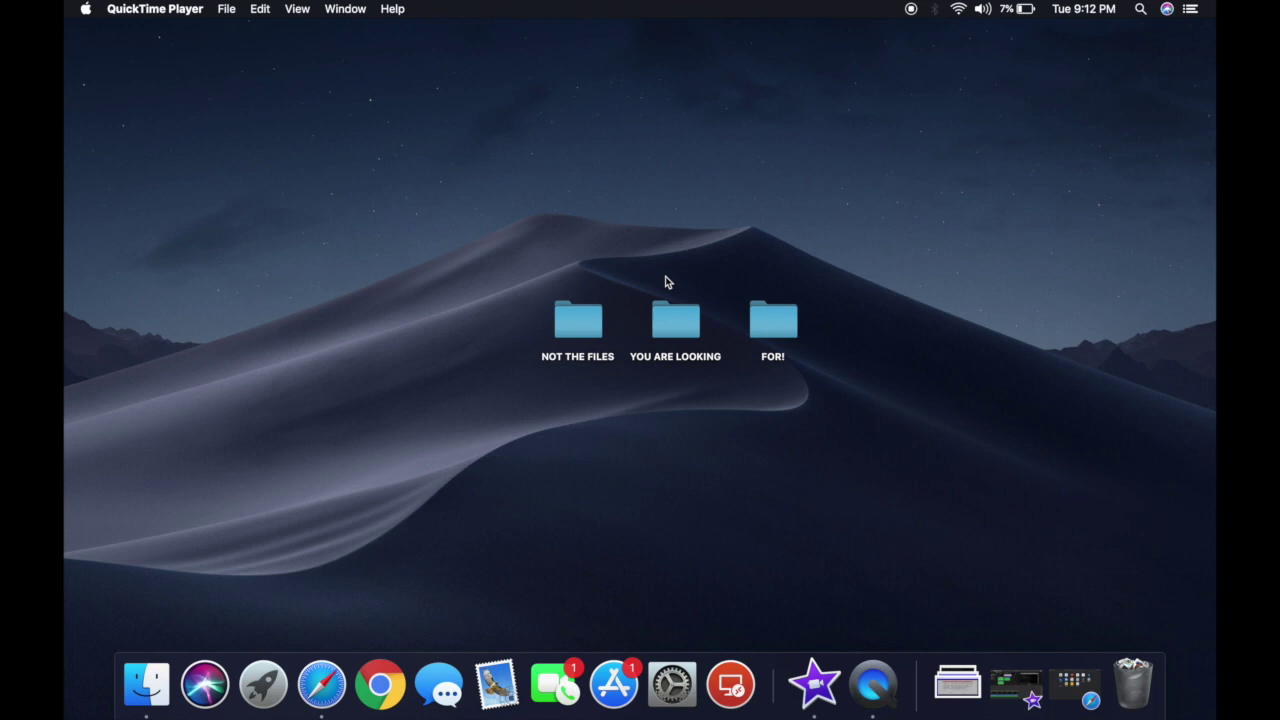
Launch Safari and enter the openHAB device's address to load the openHAB 2.4.0 Initial Setup page.
left_click(328, 680)
left_click(708, 134)
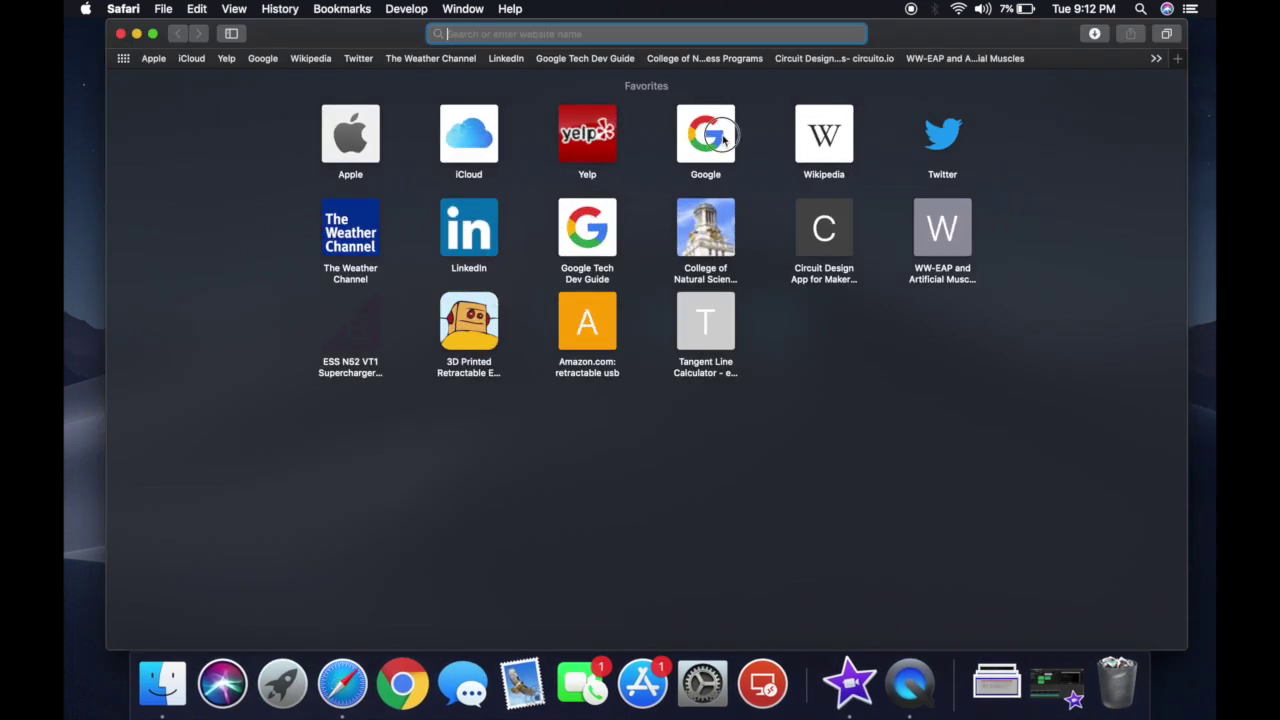
left_click(708, 34)
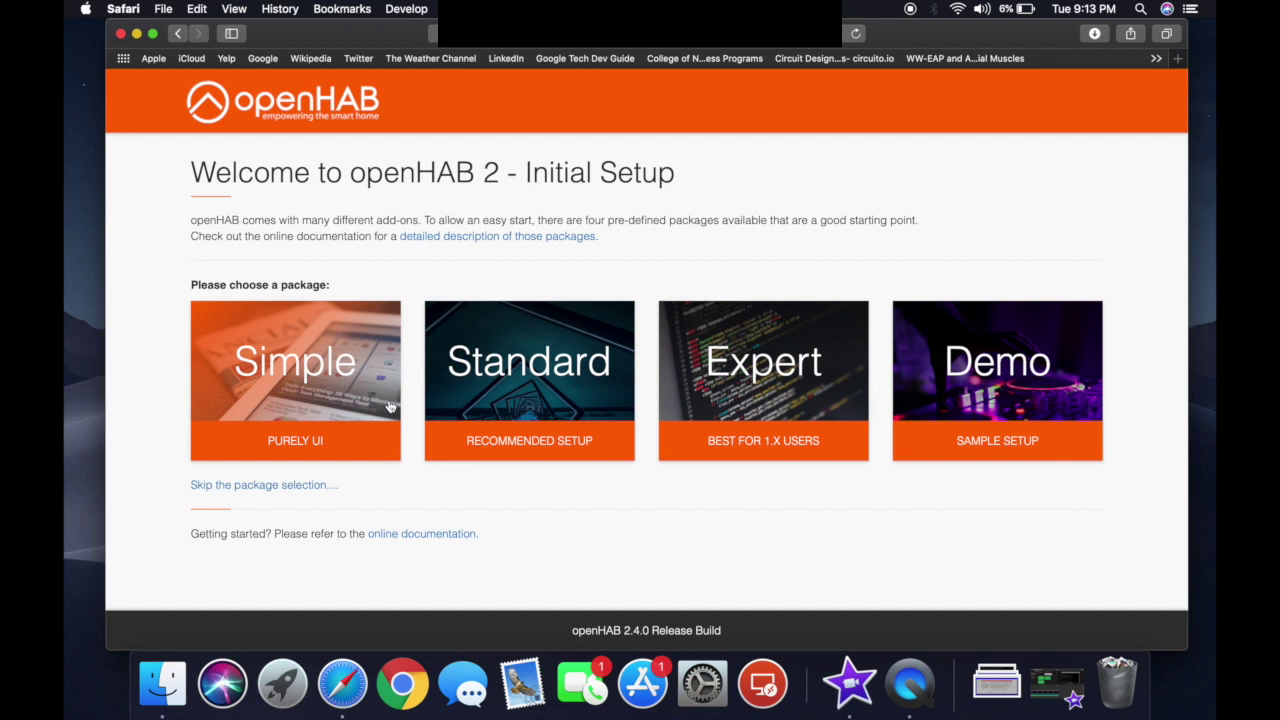
Choose the Demo (Sample Setup) package and open the Log Viewer confirming package-demo installed.
left_click(973, 393)
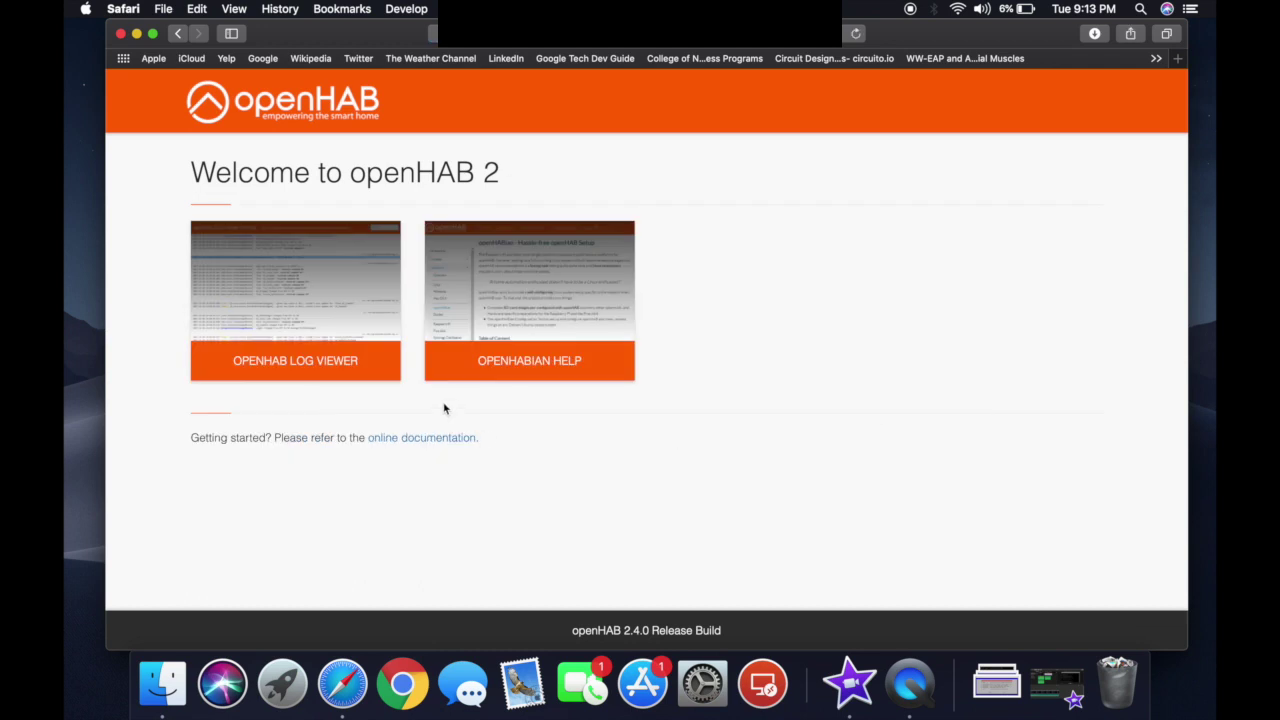
left_click(366, 320)
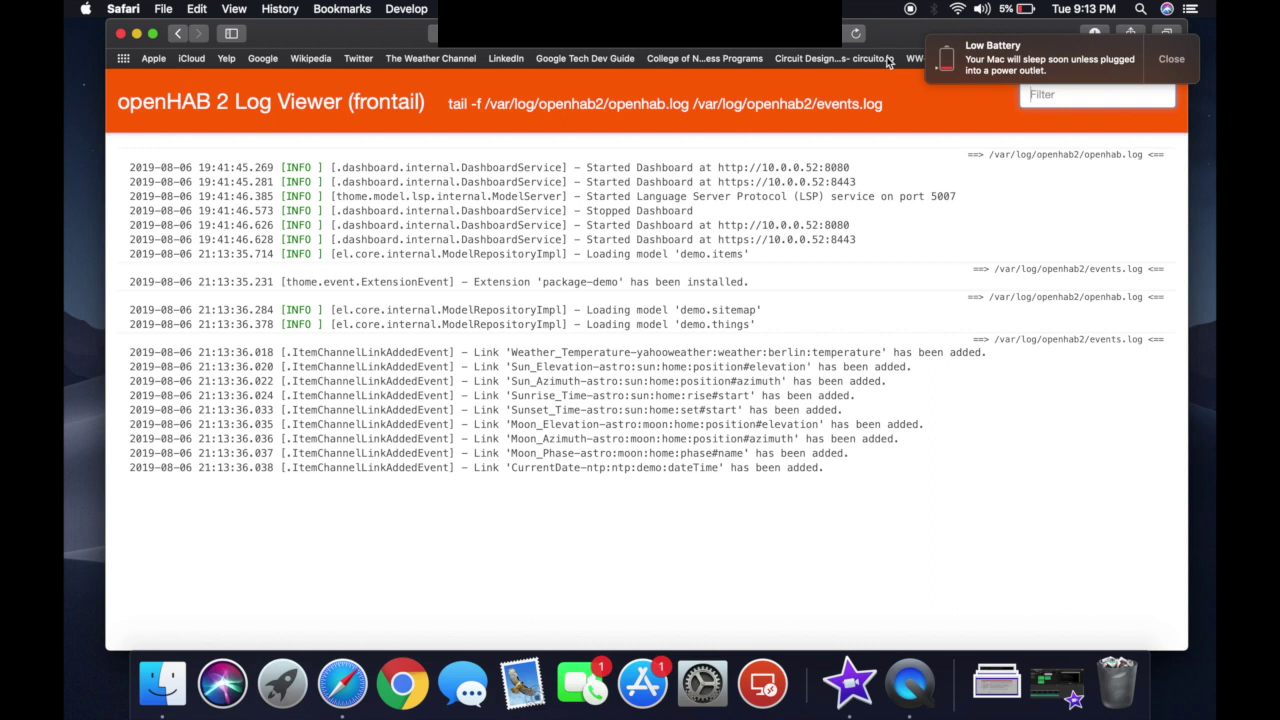
Go back to the welcome page, open openHABian help, and scroll to its Table of Content and Features.
left_click(178, 35)
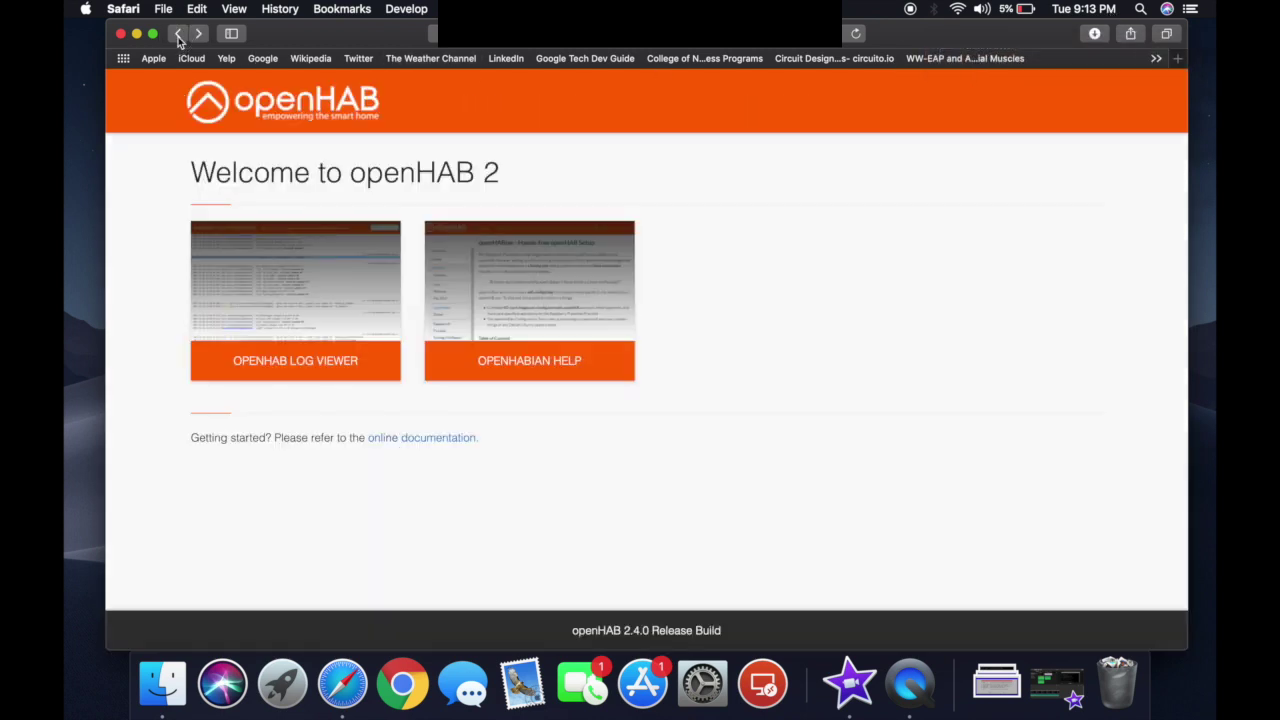
left_click(557, 322)
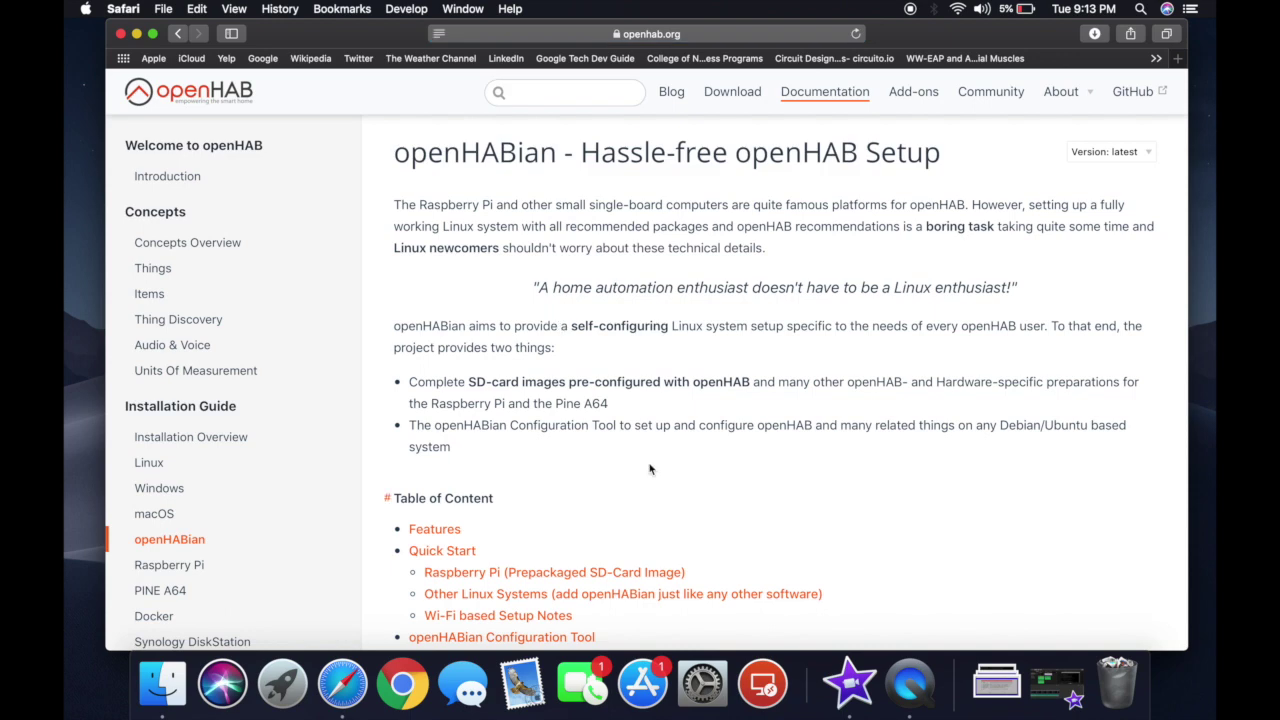
scroll(649, 469, "down", 15)
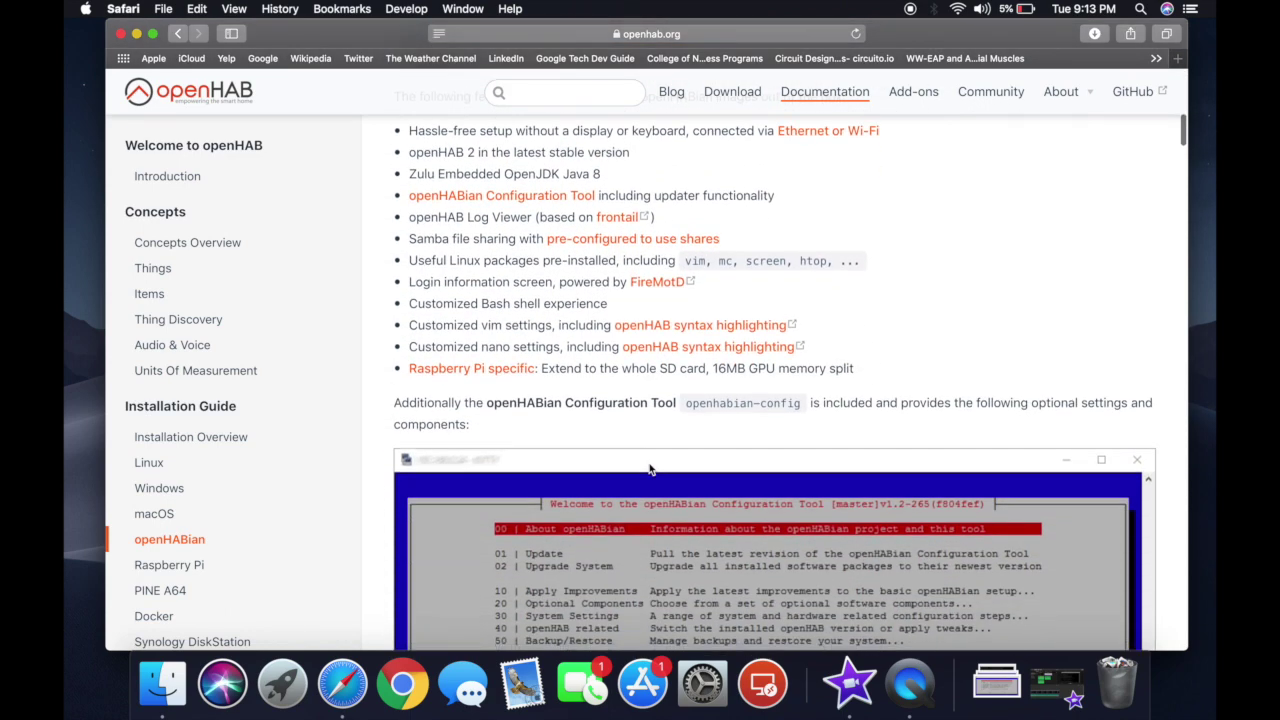
scroll(649, 469, "down", 10)
scroll(649, 469, "up", 4)
scroll(649, 469, "up", 20)
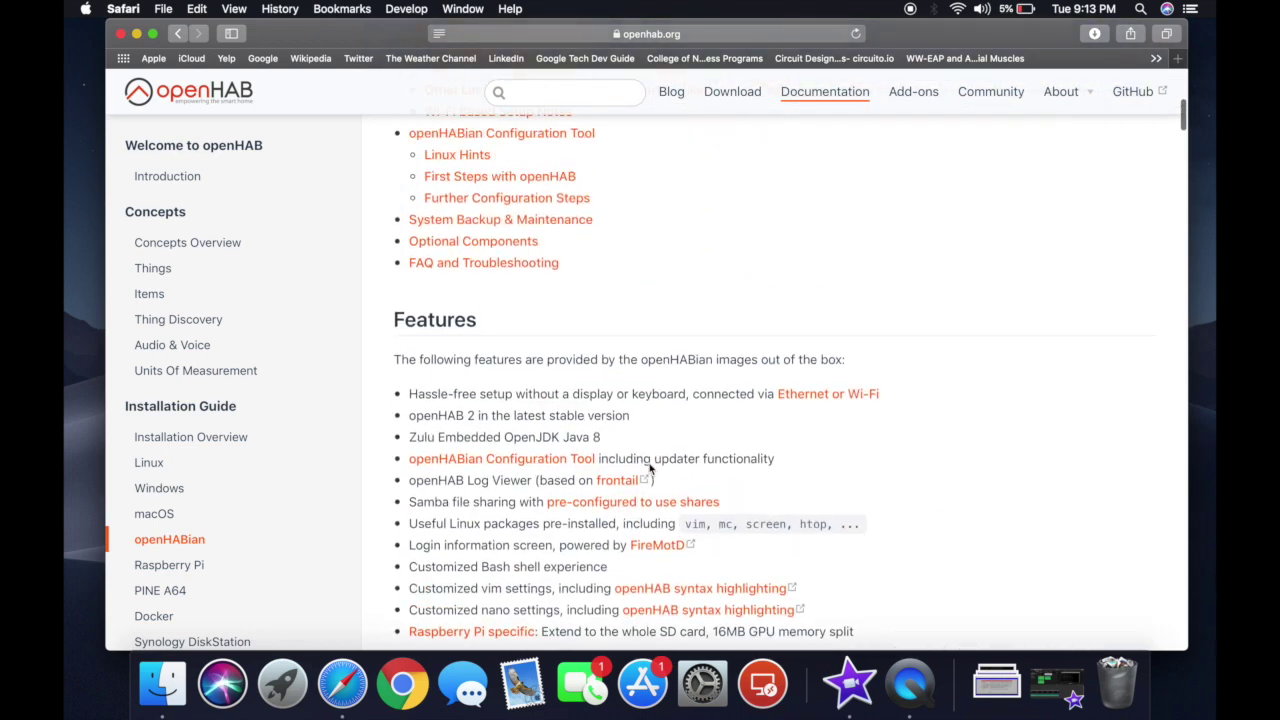
scroll(649, 469, "down", 5)
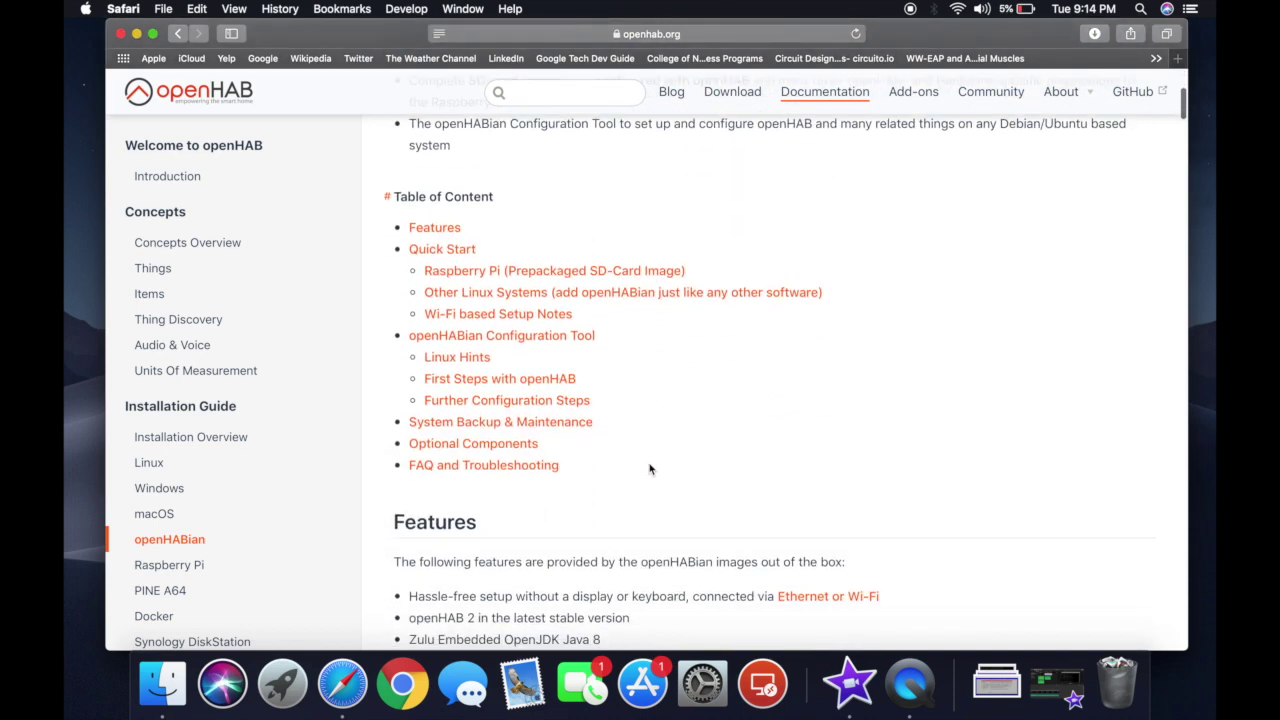